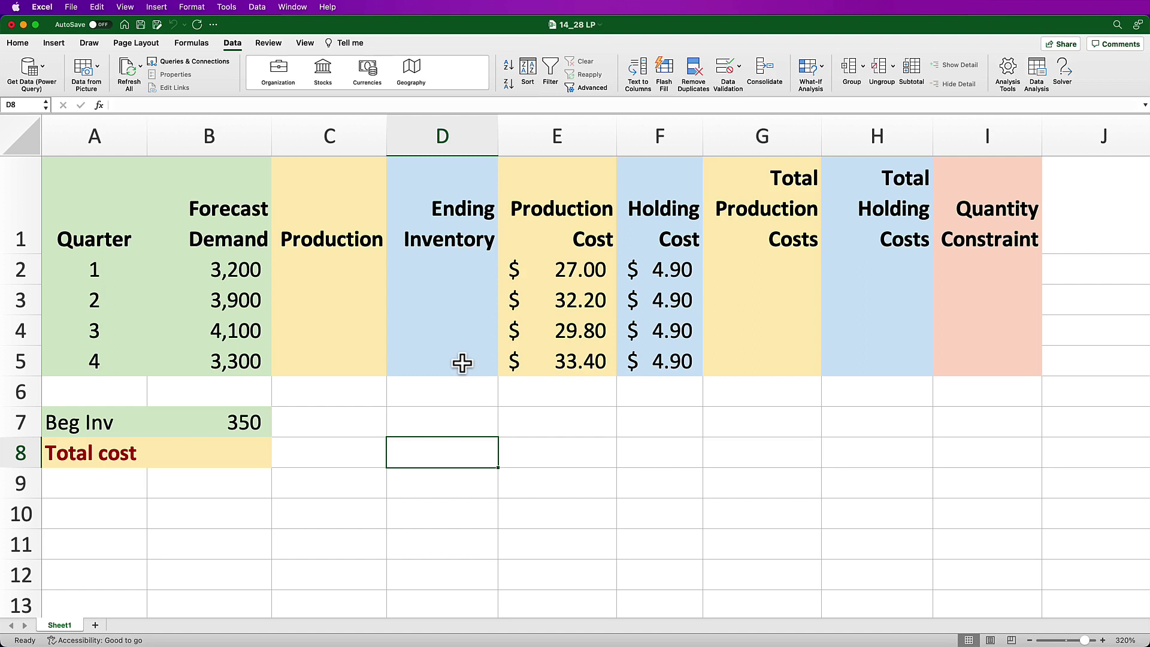
Enter =350+C2-B2 in D2 for quarter 1 ending inventory
double_click(432, 266)
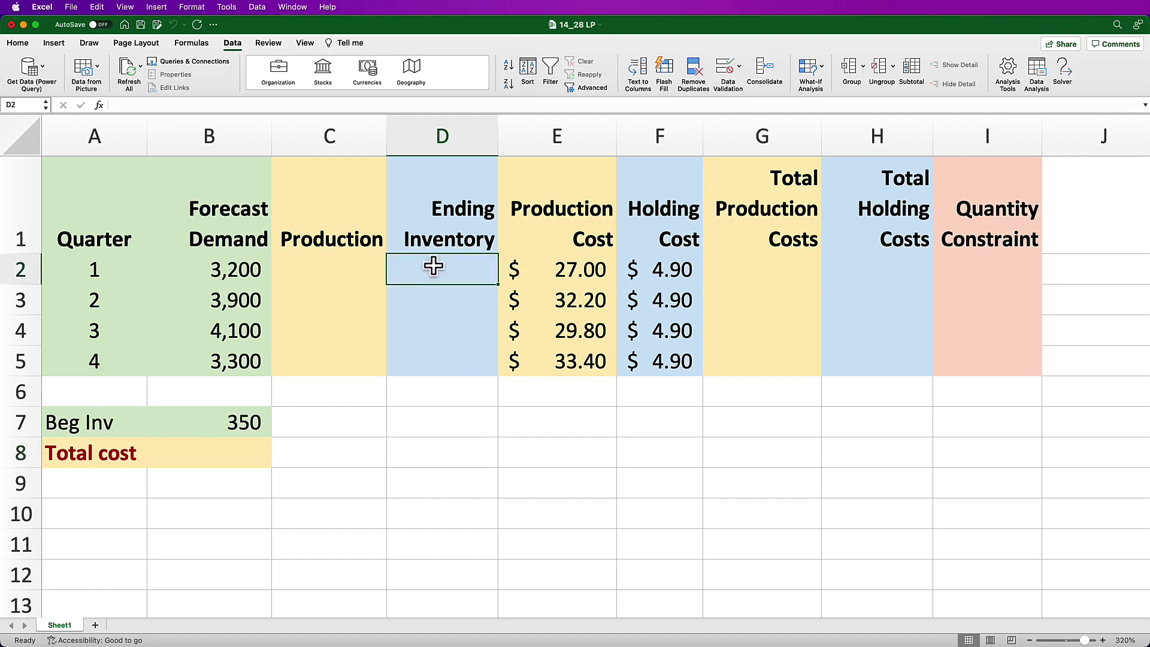
text(=)
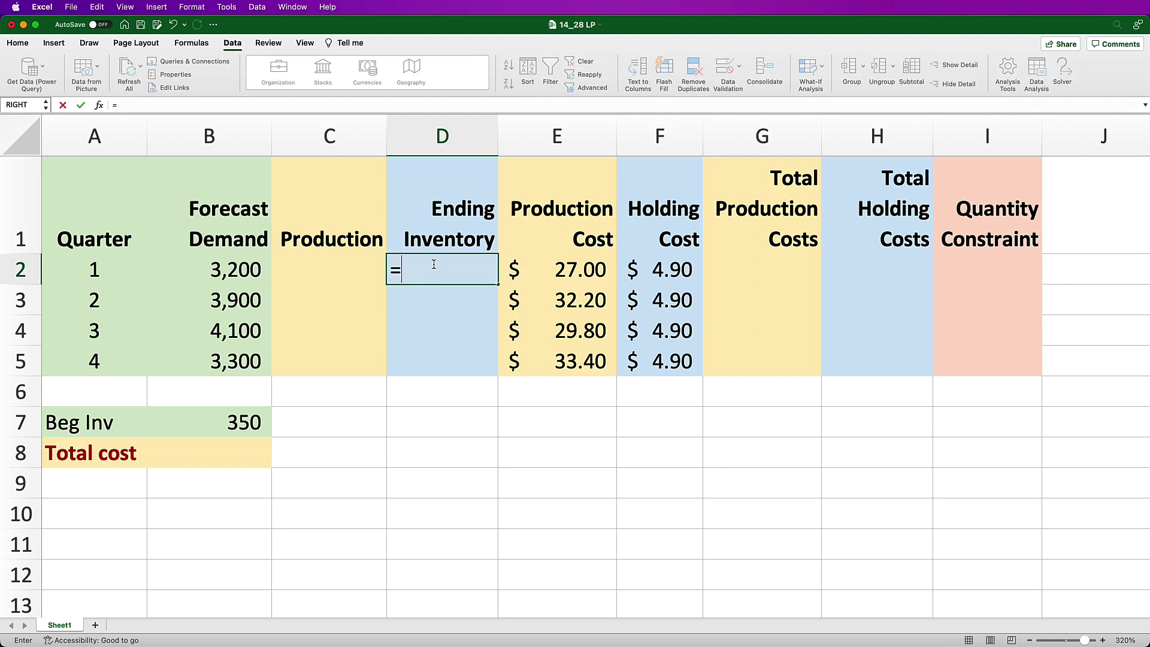
text(350+)
click(352, 266)
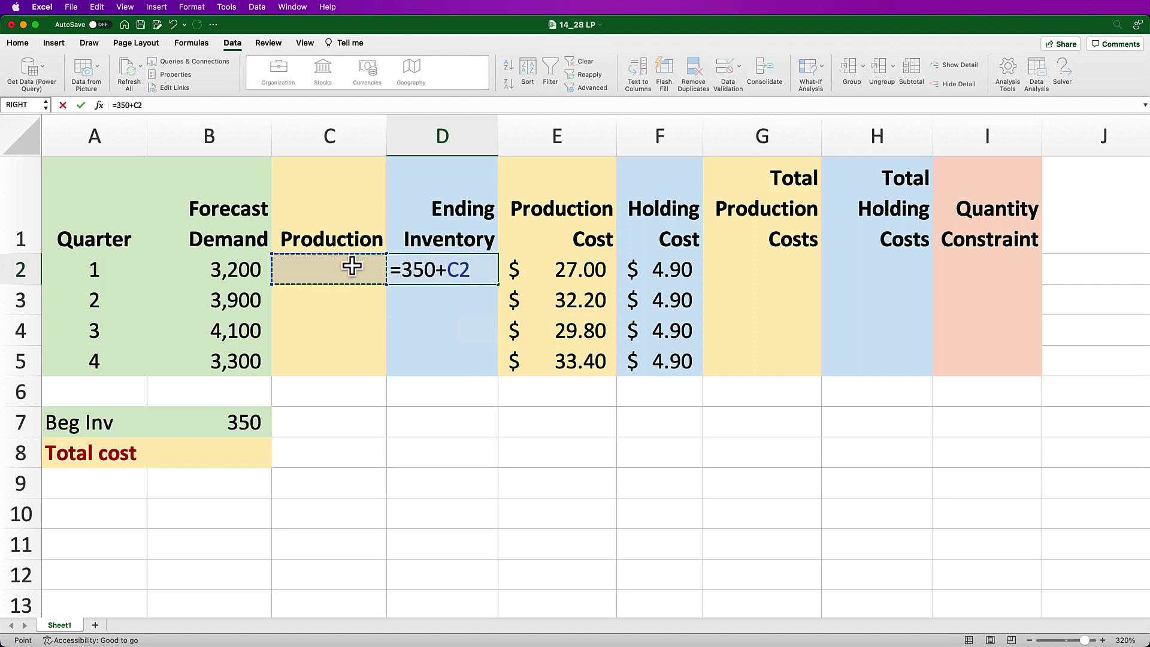
text(-)
click(257, 271)
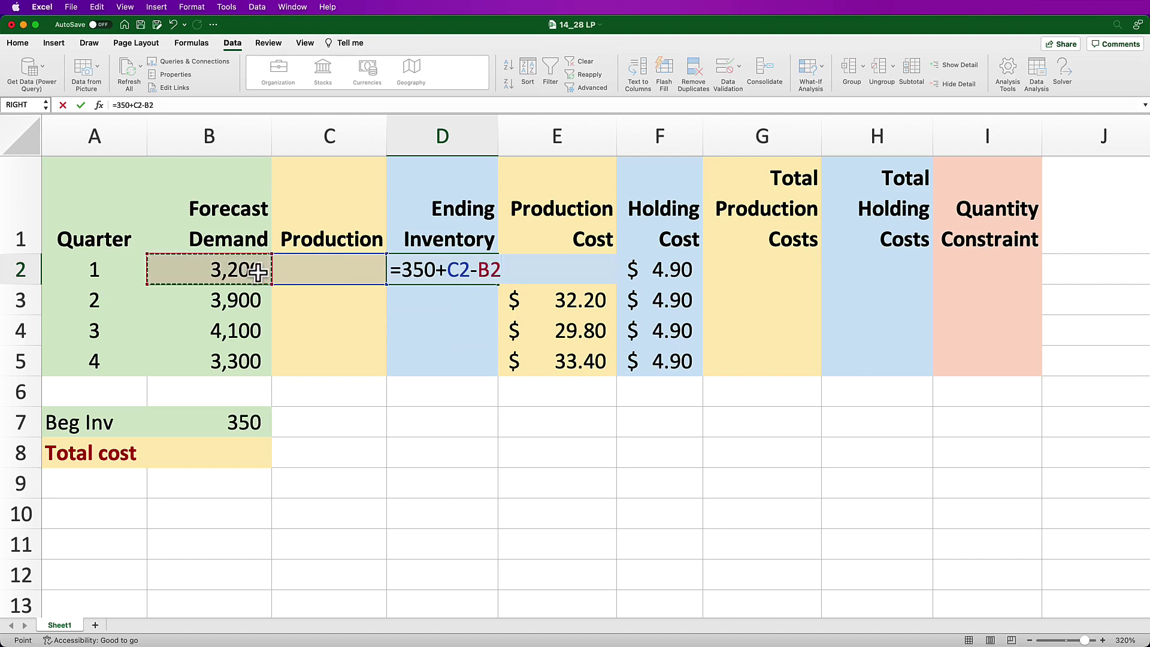
key(Return)
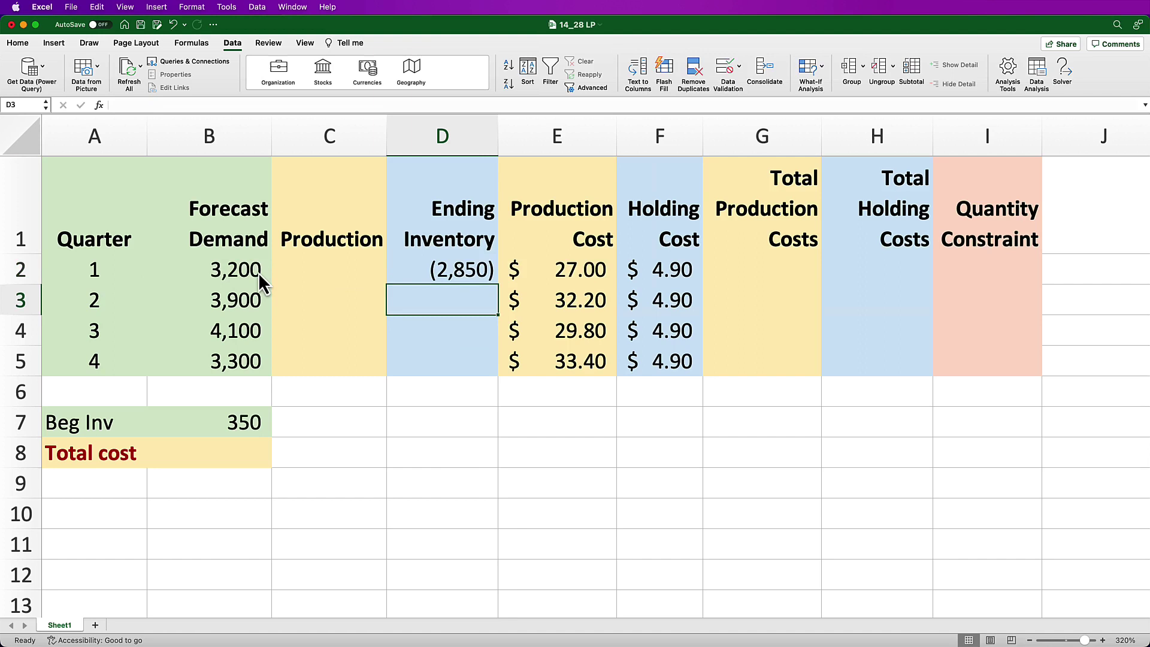
Enter =D2+C3-B3 in D3 and fill it down through D5
text(=)
key(Up)
text(+)
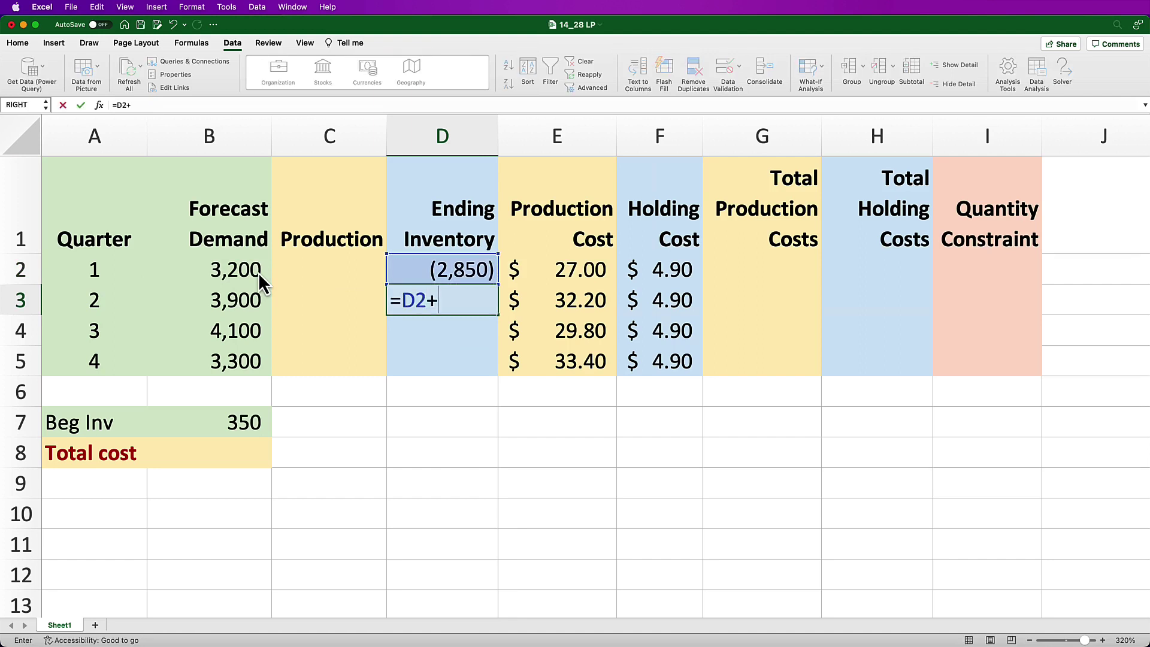
click(331, 304)
text(-)
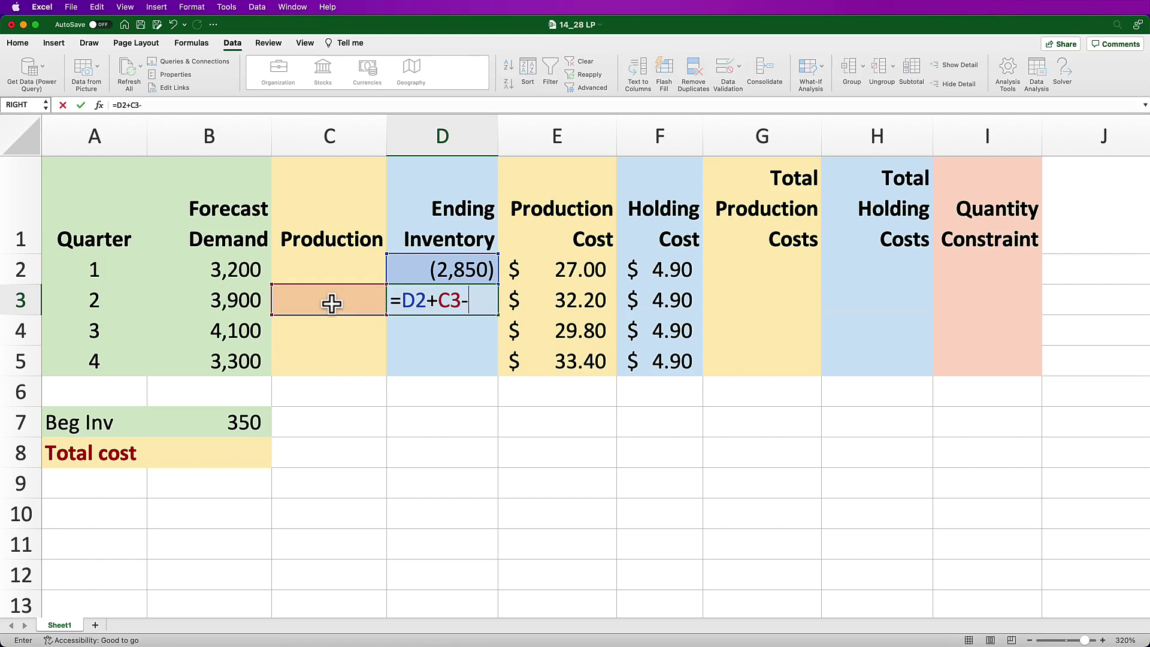
click(239, 302)
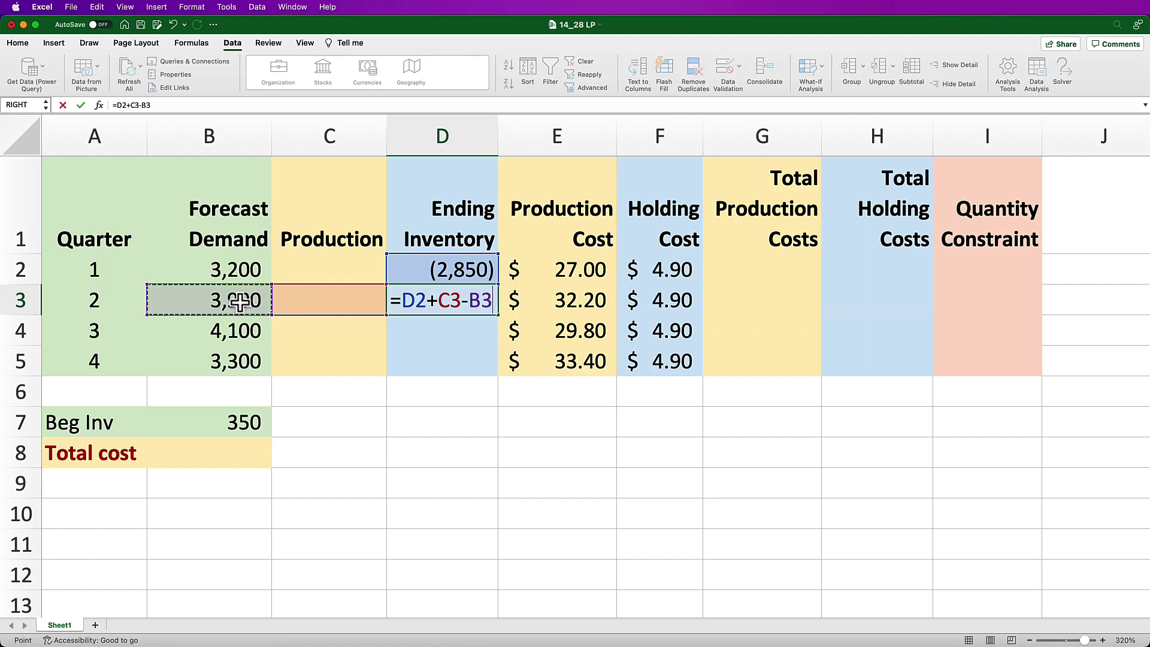
key(Return)
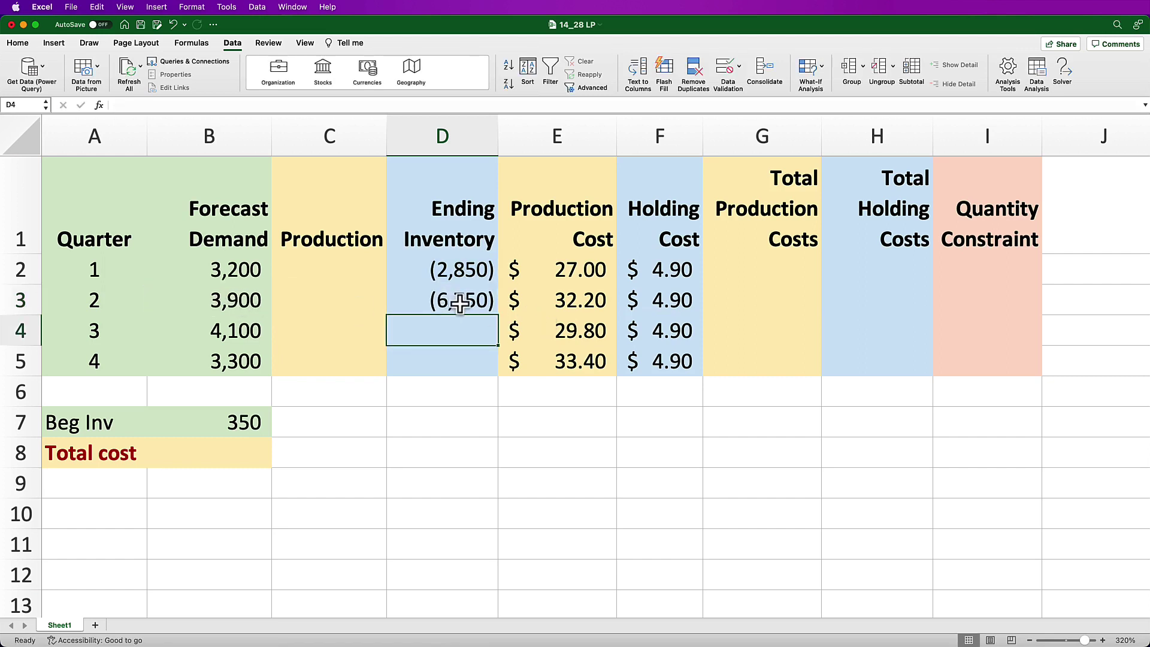
click(473, 305)
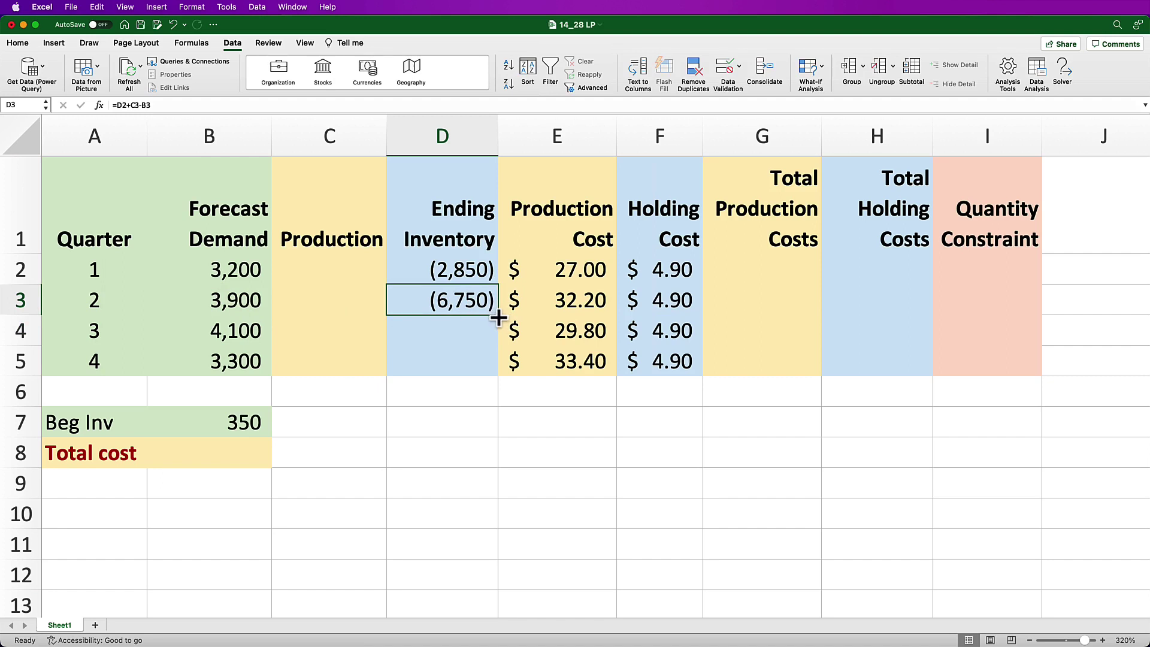
double_click(500, 315)
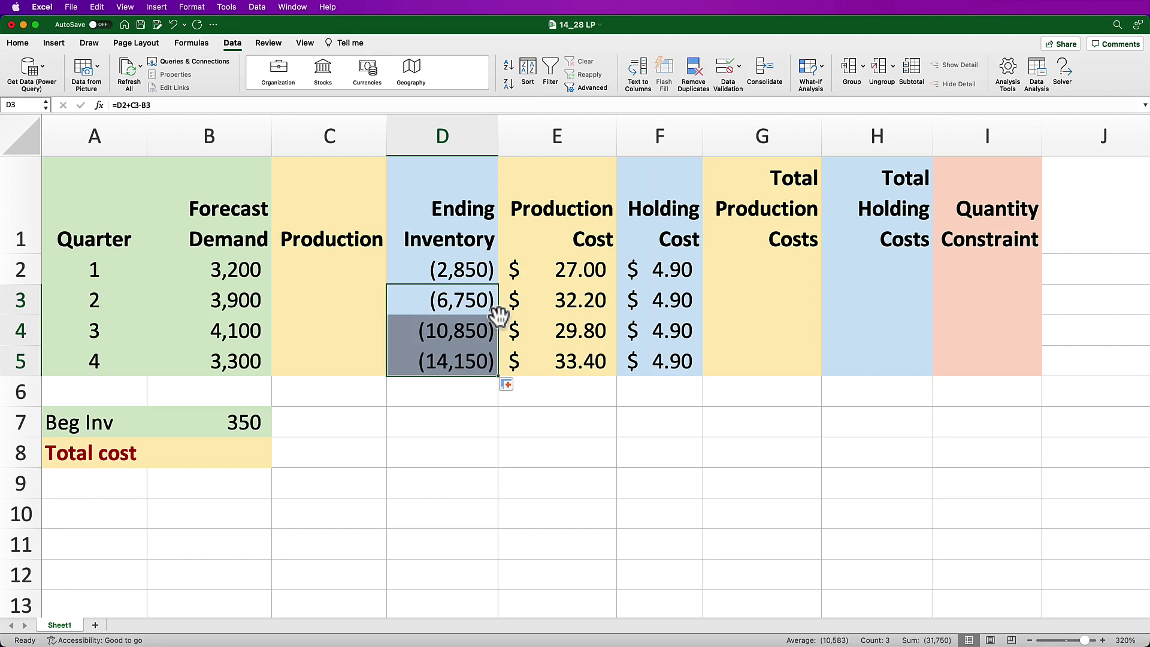
click(774, 267)
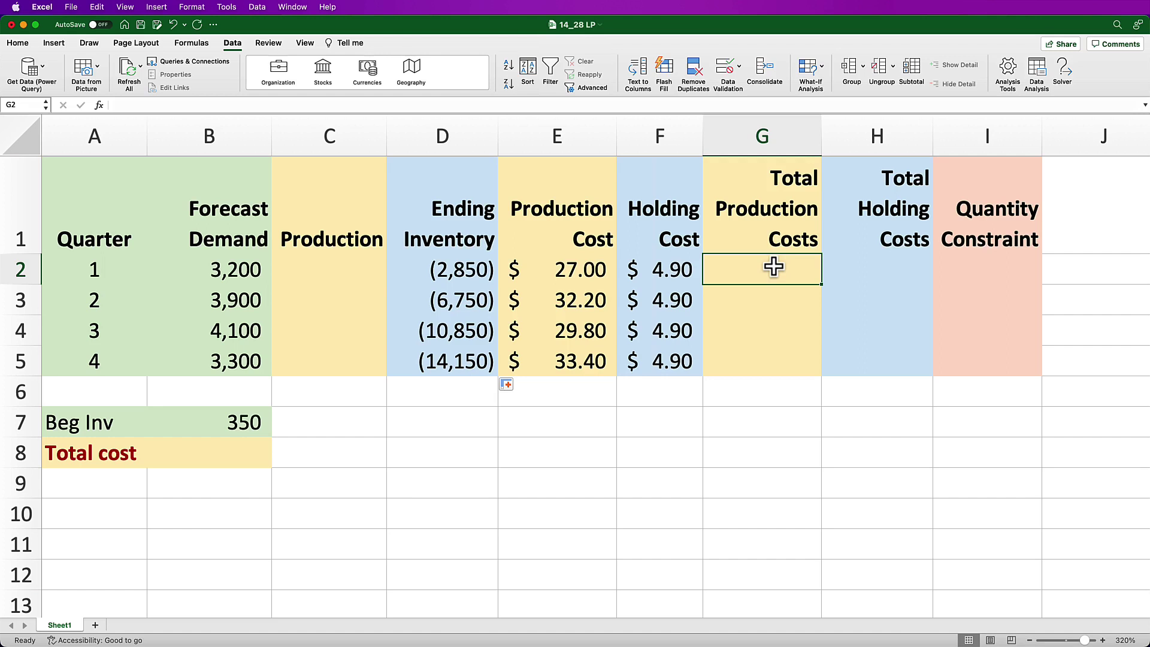
Enter =C2*E2 in G2 for production cost and fill it down to G5
text(=)
click(358, 269)
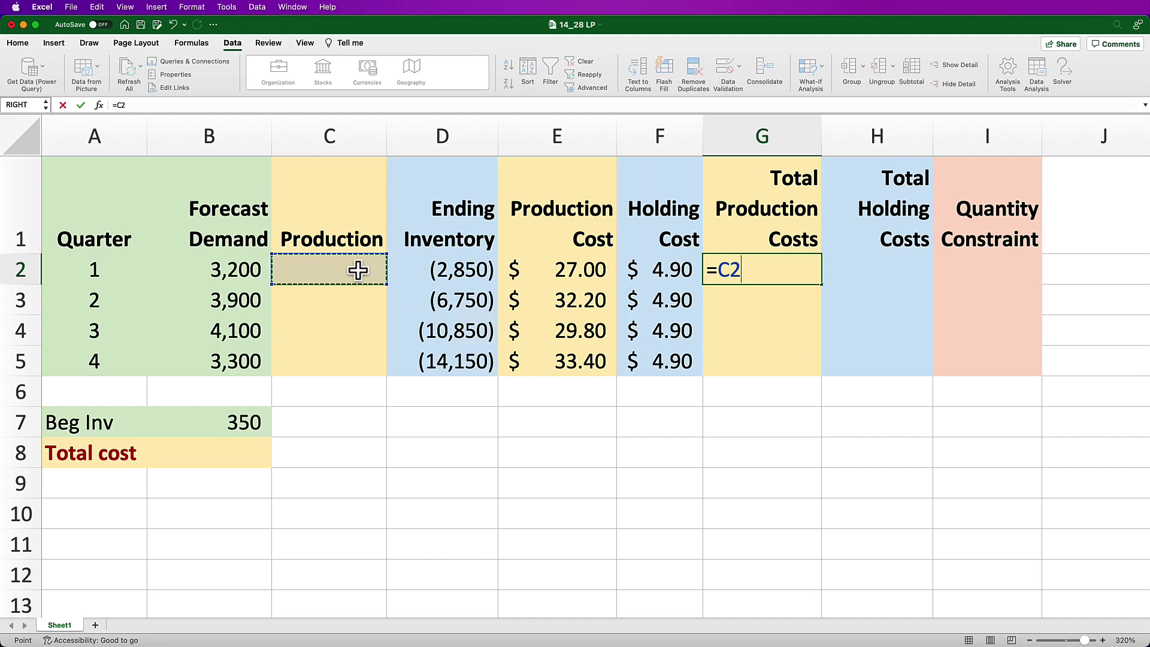
text(*)
click(587, 271)
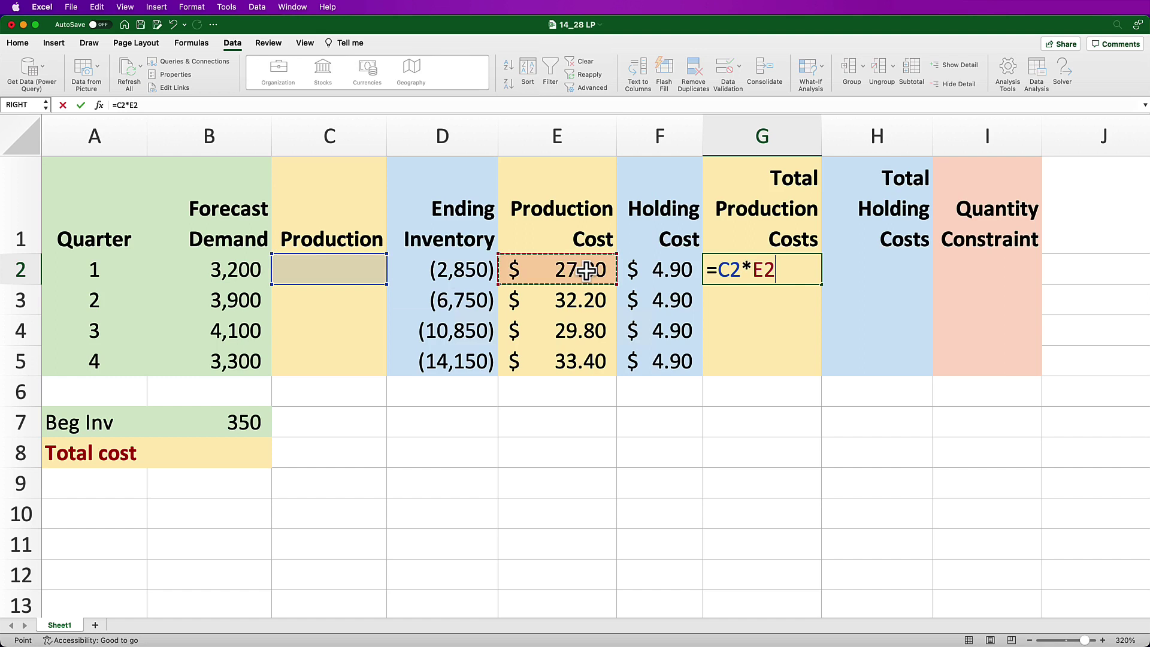
key(Return)
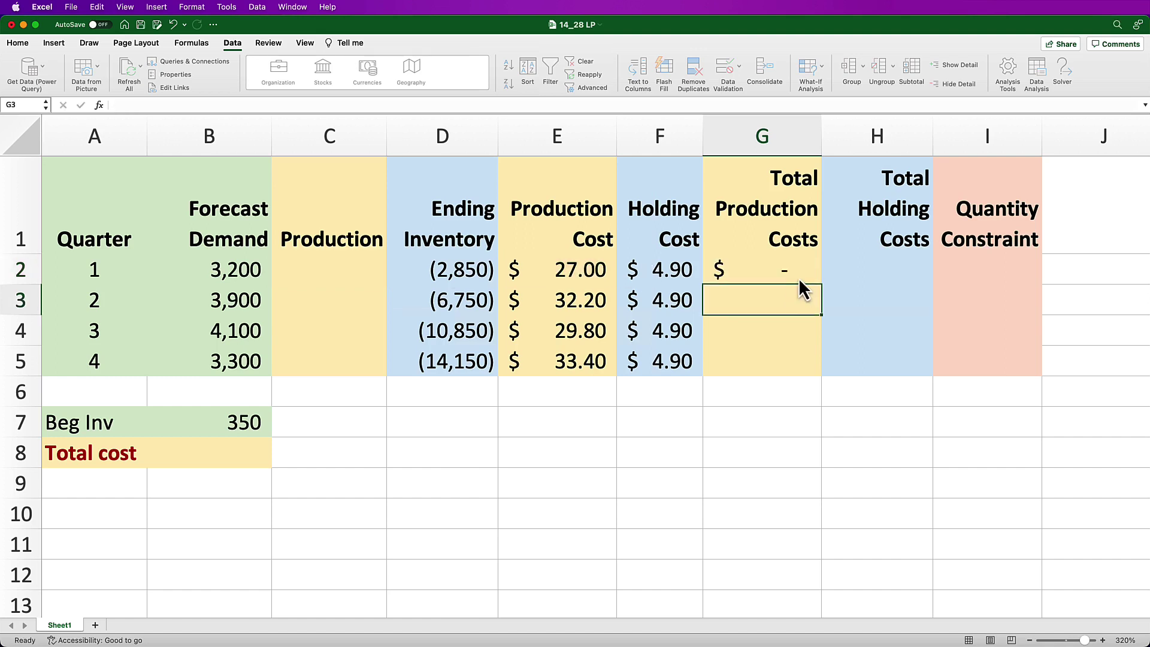
click(806, 274)
double_click(822, 287)
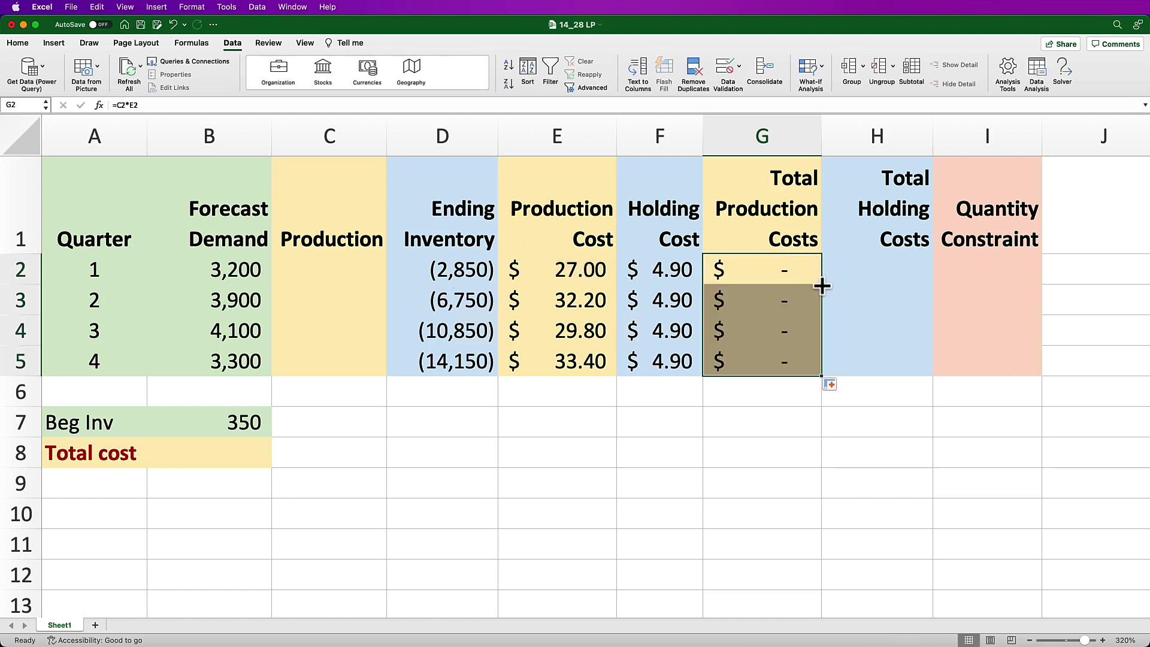
Enter =D2*F2 in H2 for holding cost and fill it down to H5
click(870, 262)
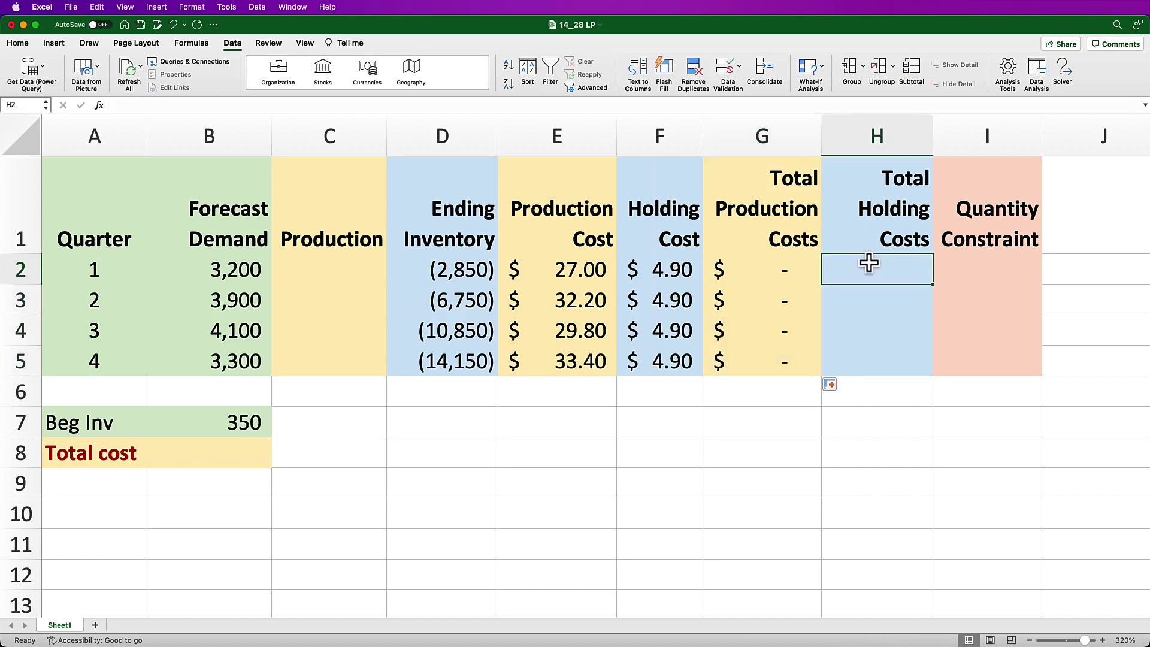
text(=)
click(470, 273)
text(*)
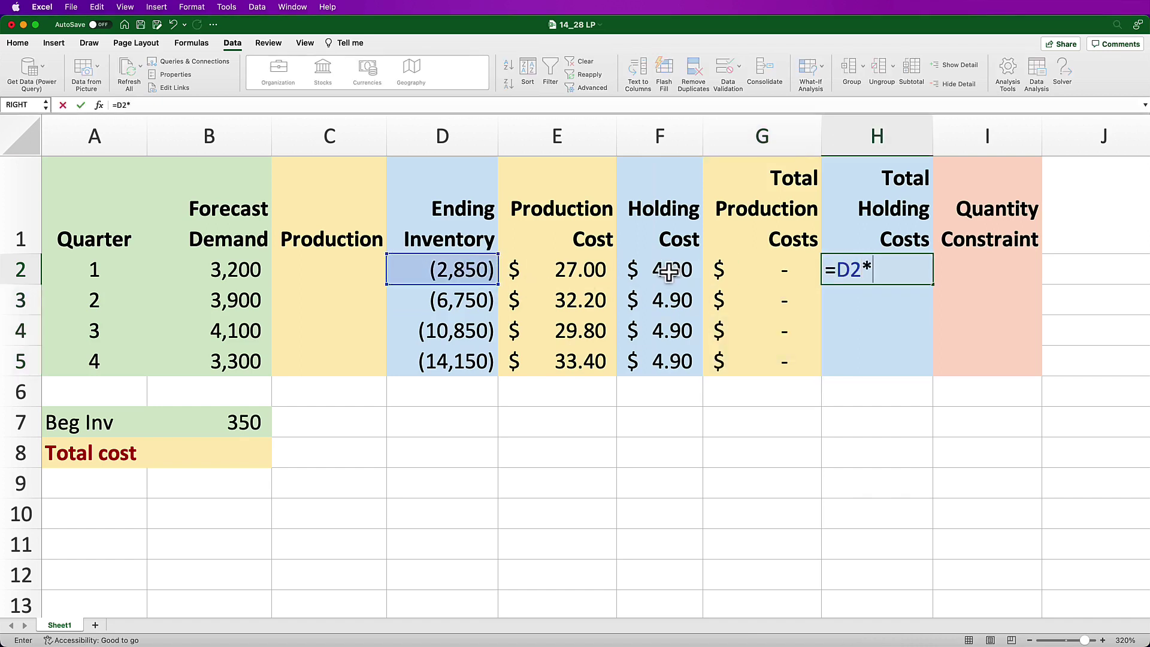
click(670, 270)
key(Return)
click(892, 273)
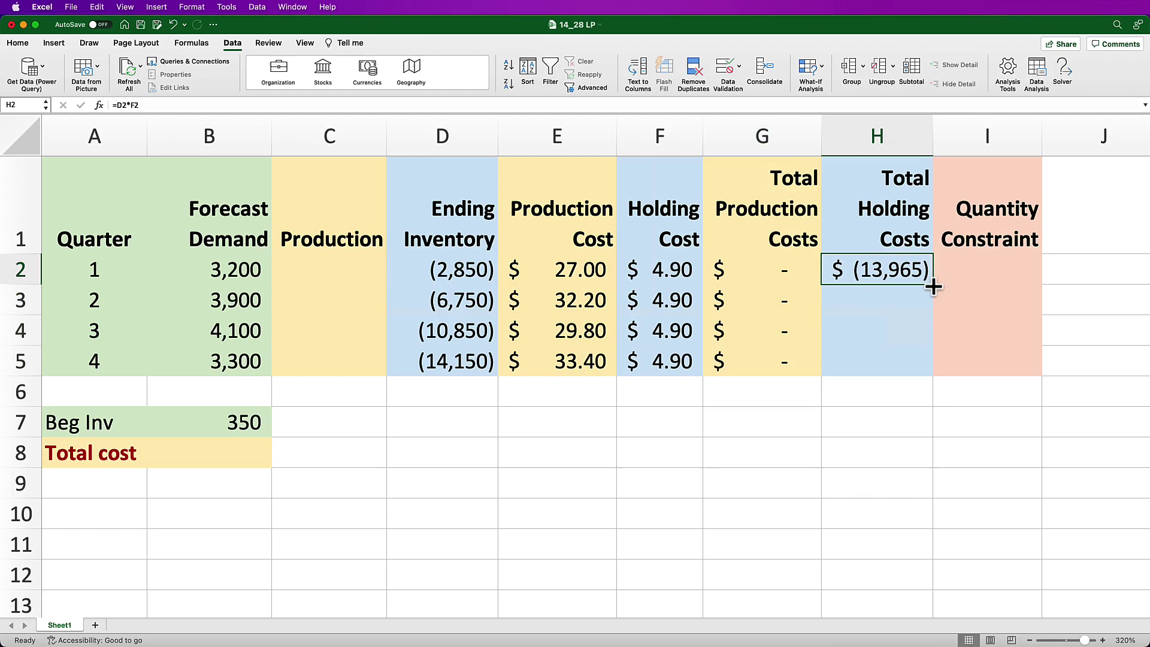
double_click(934, 283)
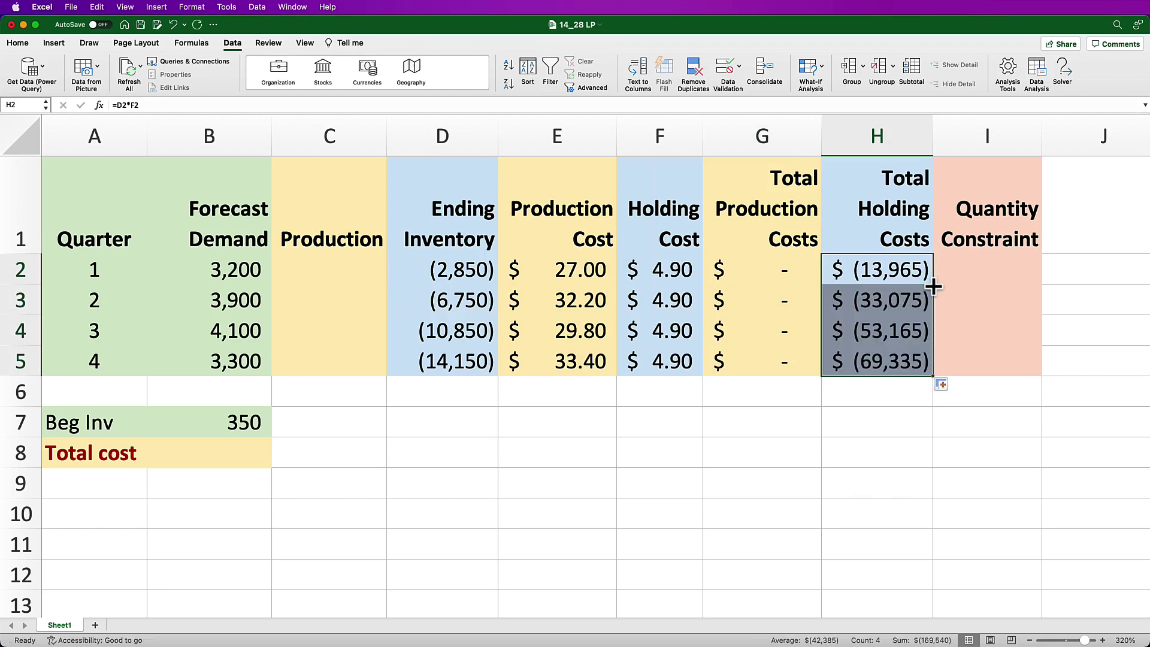
click(527, 395)
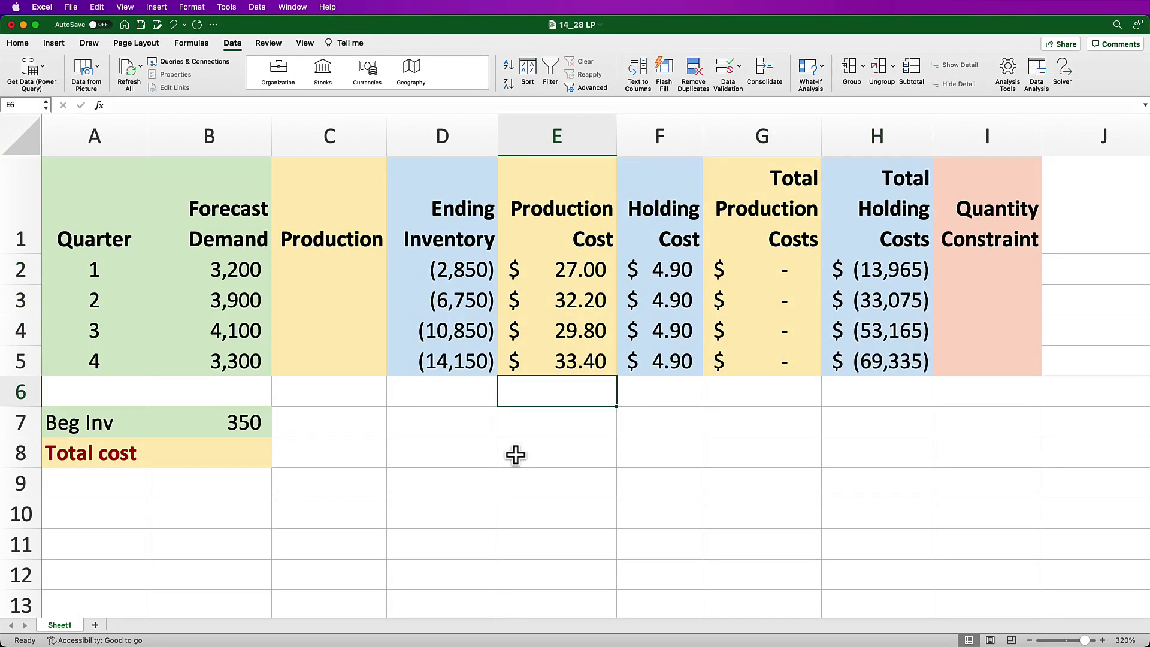
Enter =B7+C2-D2 in I2 as the quarter 1 quantity constraint
click(990, 270)
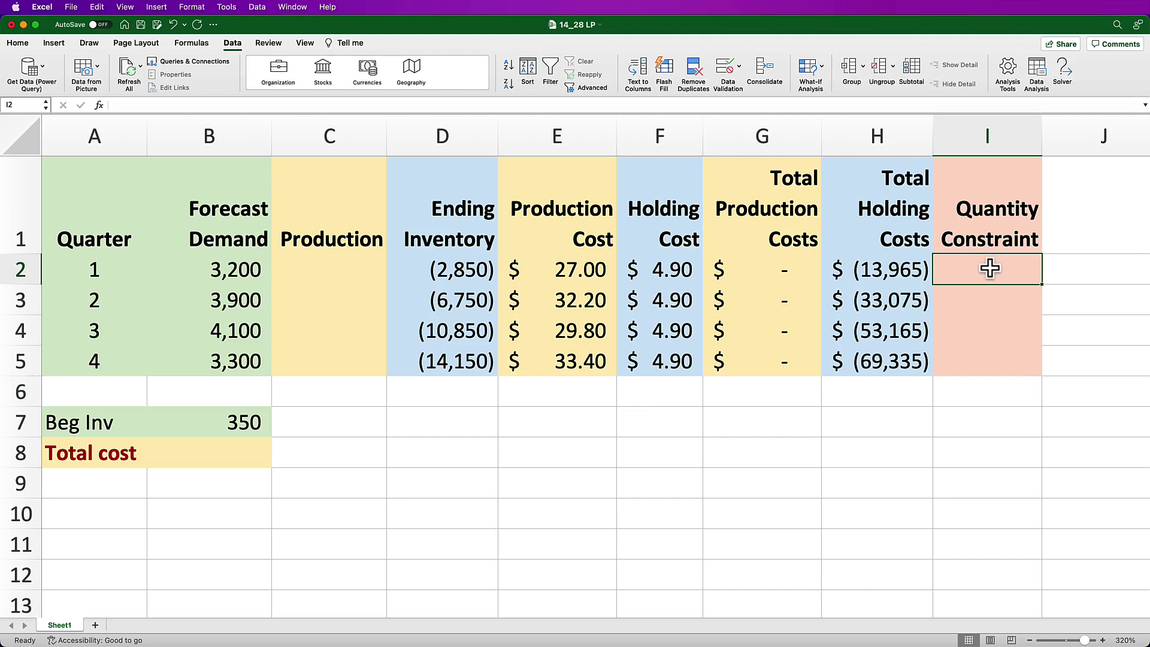
text(=)
click(213, 422)
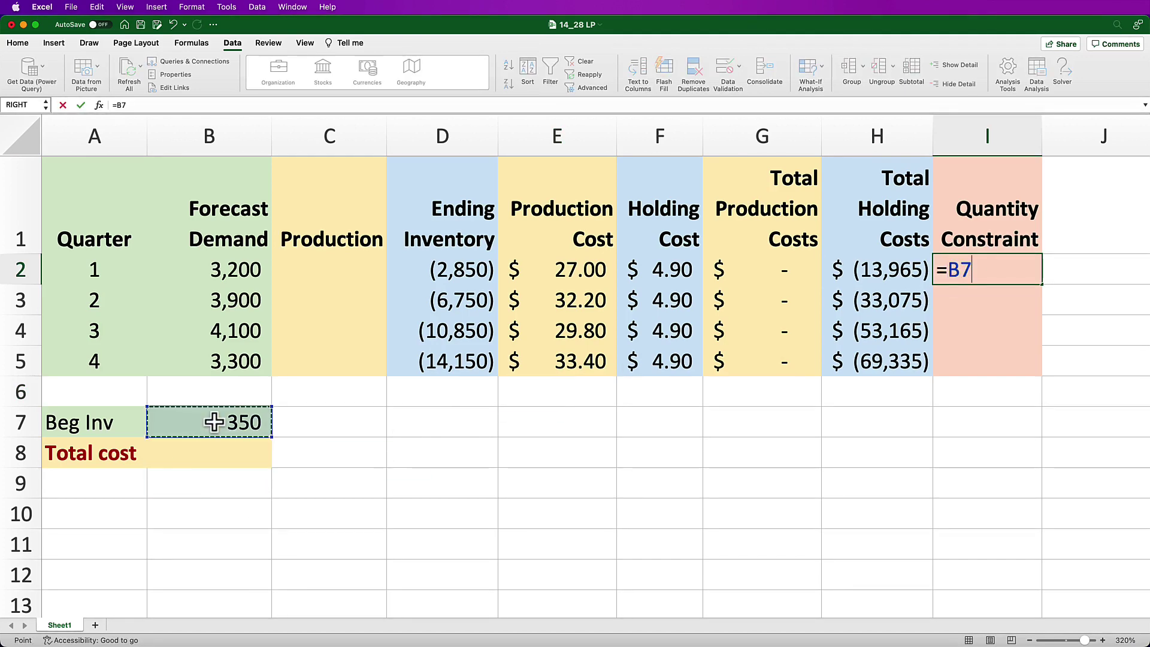
text(+)
click(347, 269)
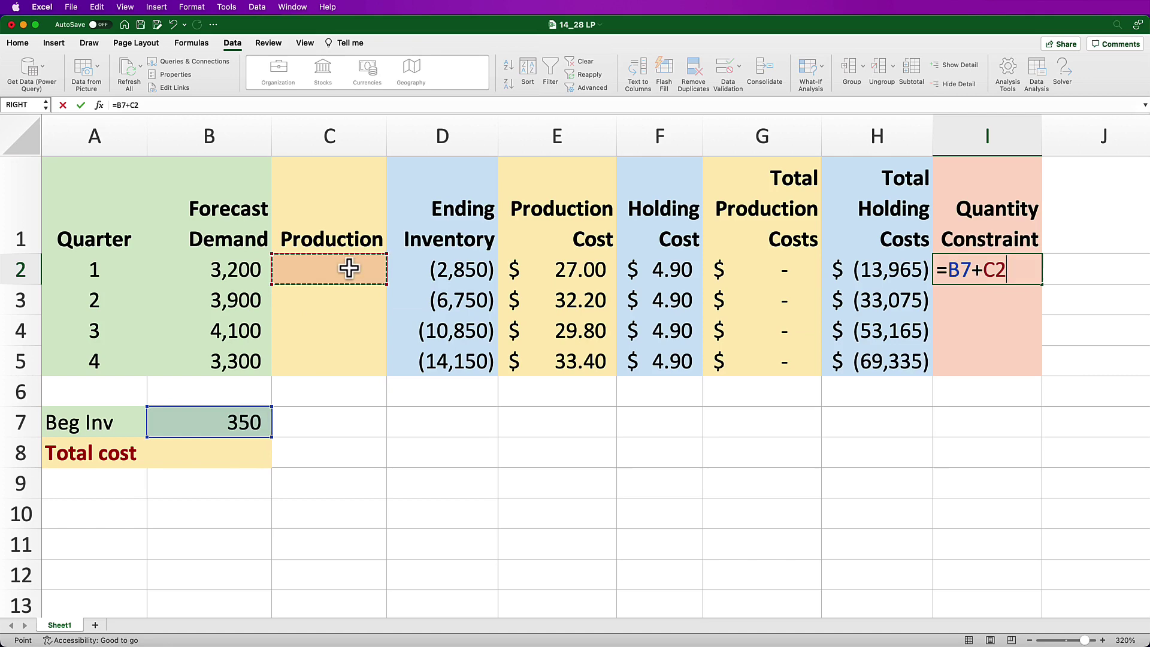
text(-)
click(434, 270)
key(Return)
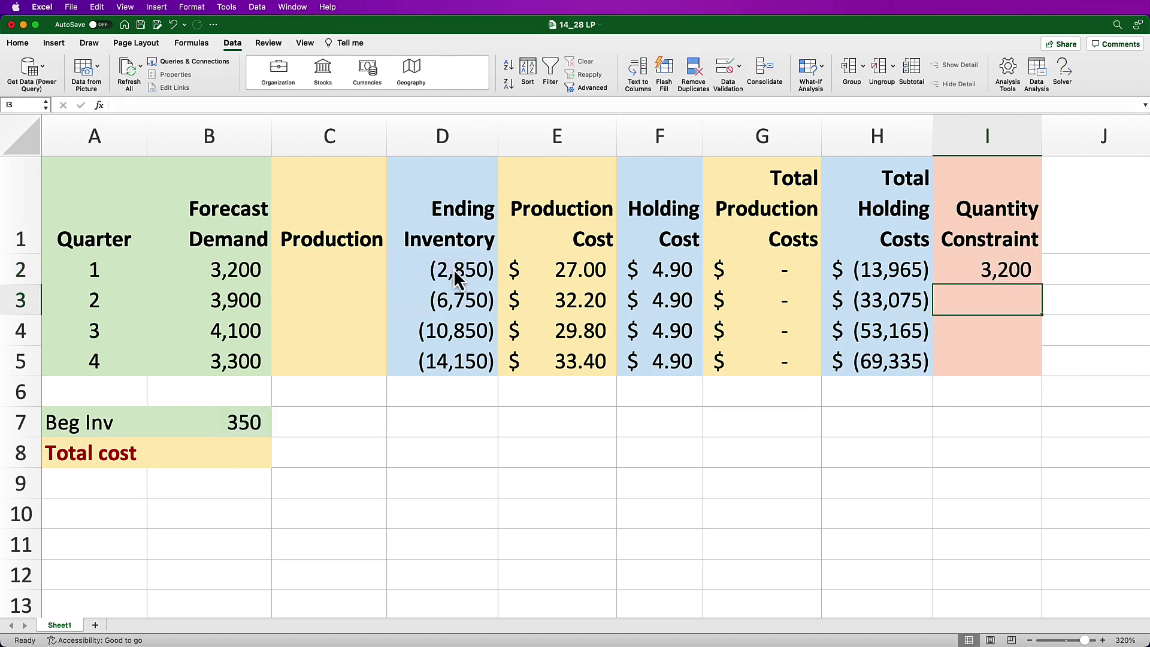
Enter =D2+C3-D3 in I3 and copy it down through I5
text(=)
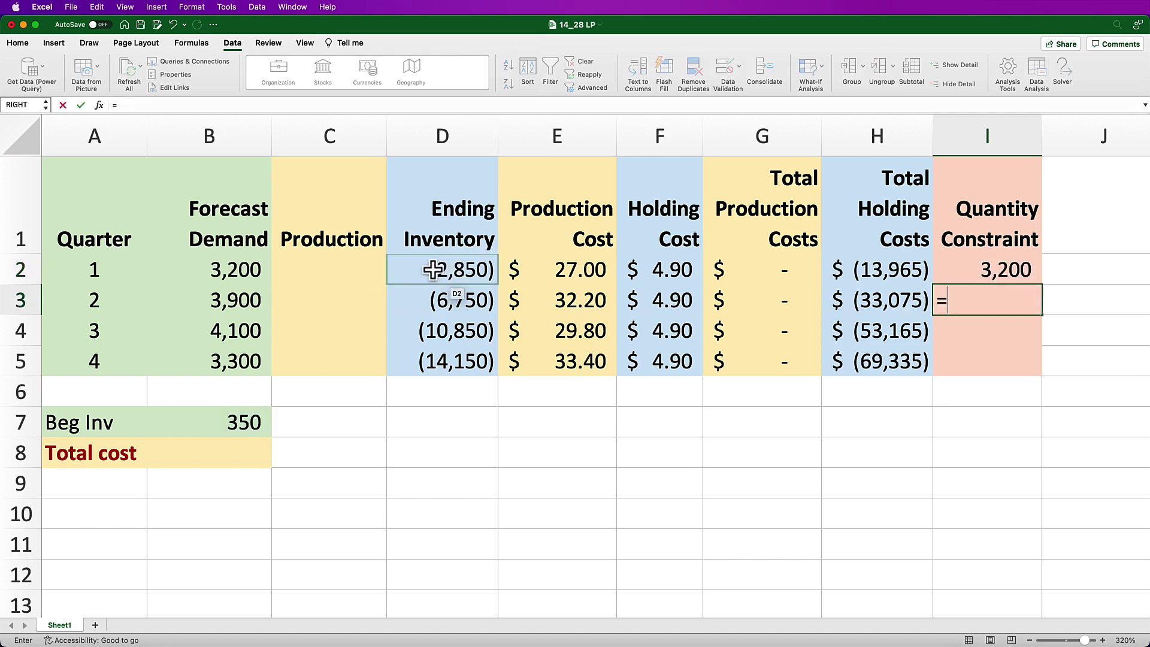
click(416, 274)
text(+)
click(355, 298)
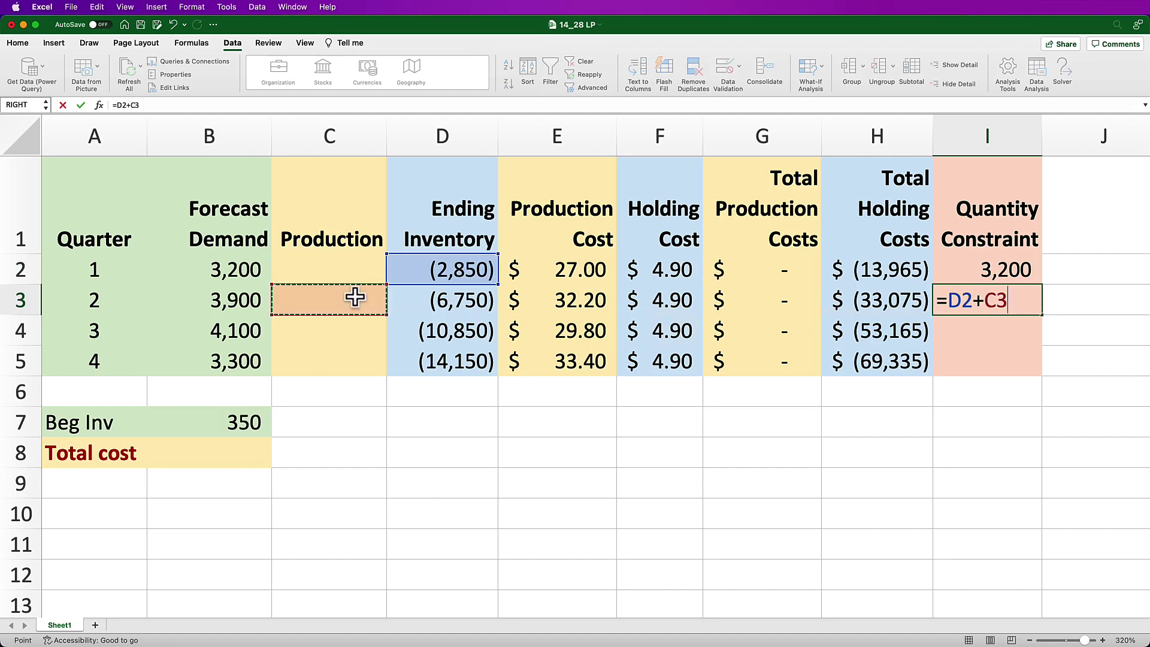
text(-)
click(431, 301)
key(Return)
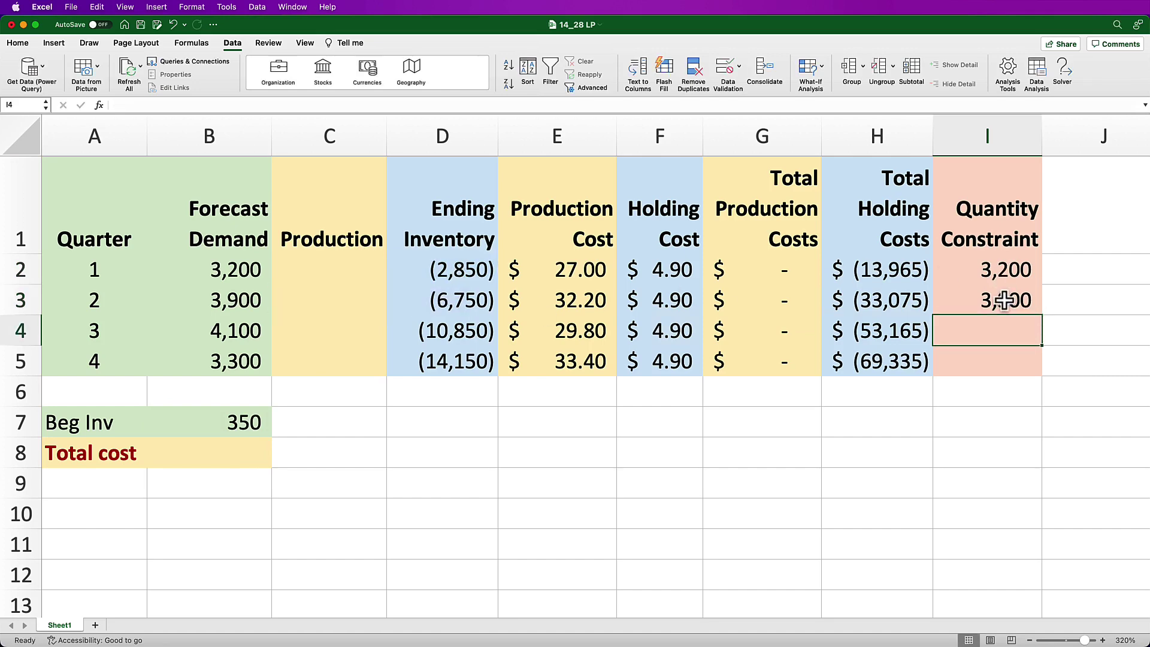
click(1013, 302)
drag(1041, 317, 1042, 362)
click(1020, 390)
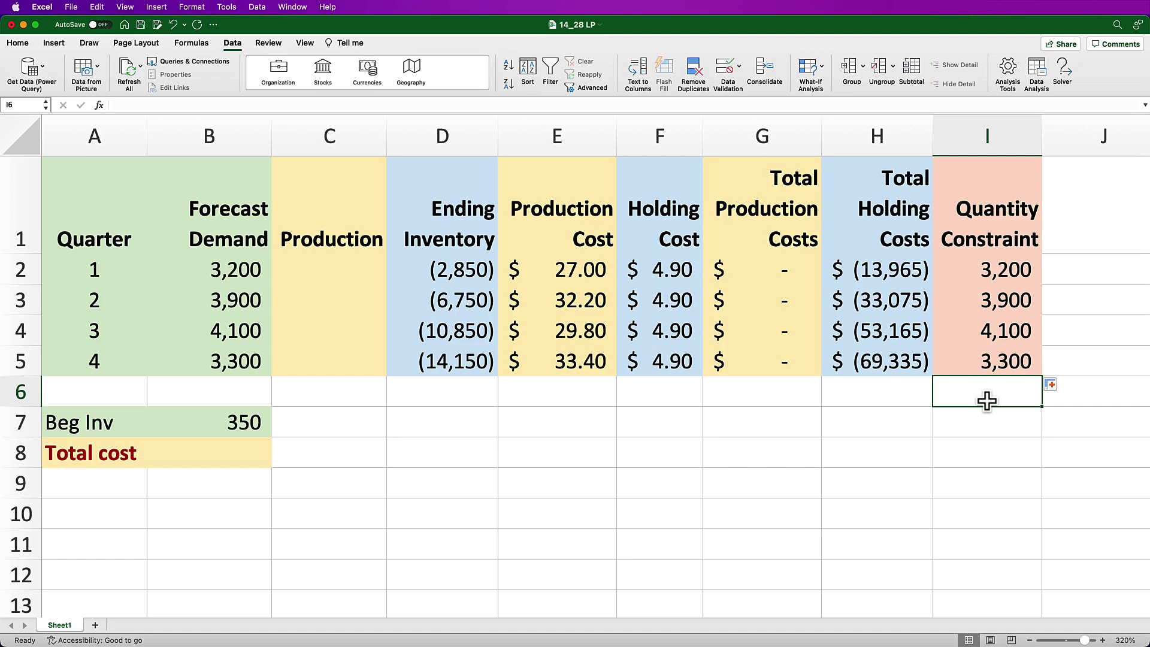
Enter =SUM(G2:H5) in B8 to total all production and holding costs
click(234, 460)
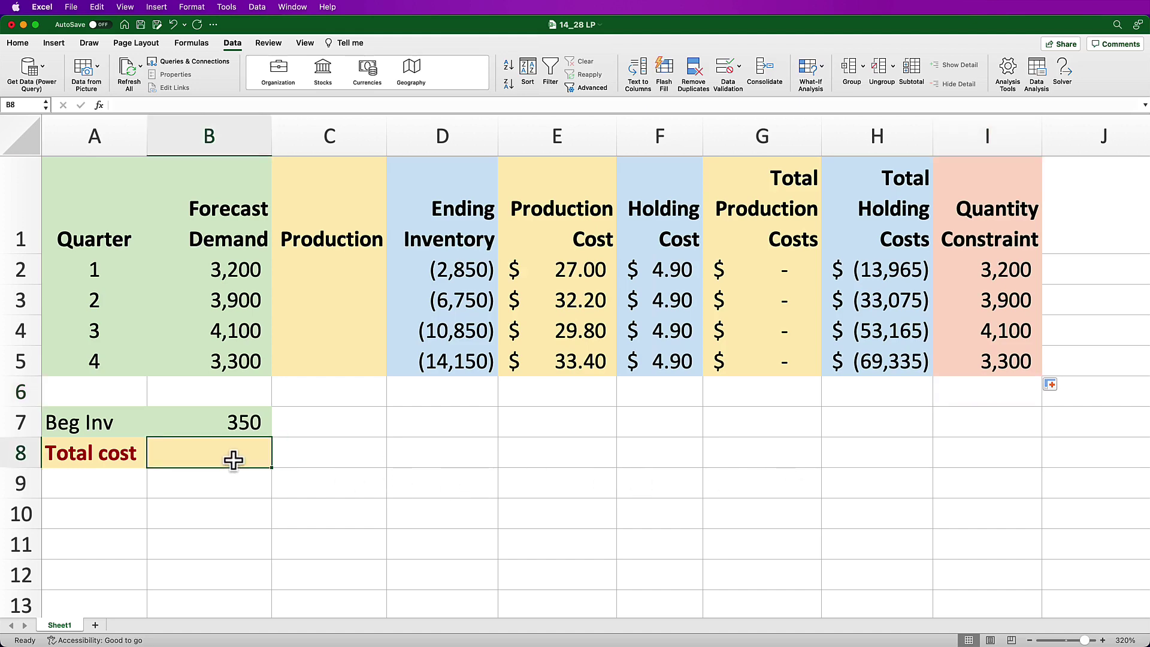
text(=sum()
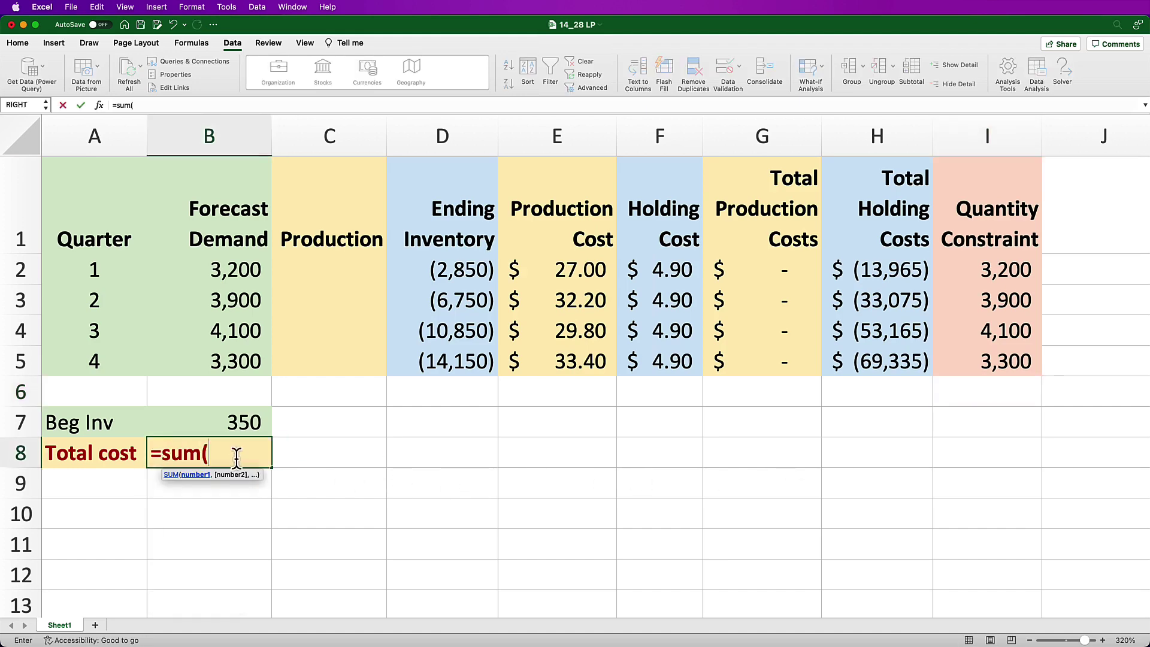
drag(765, 267, 863, 359)
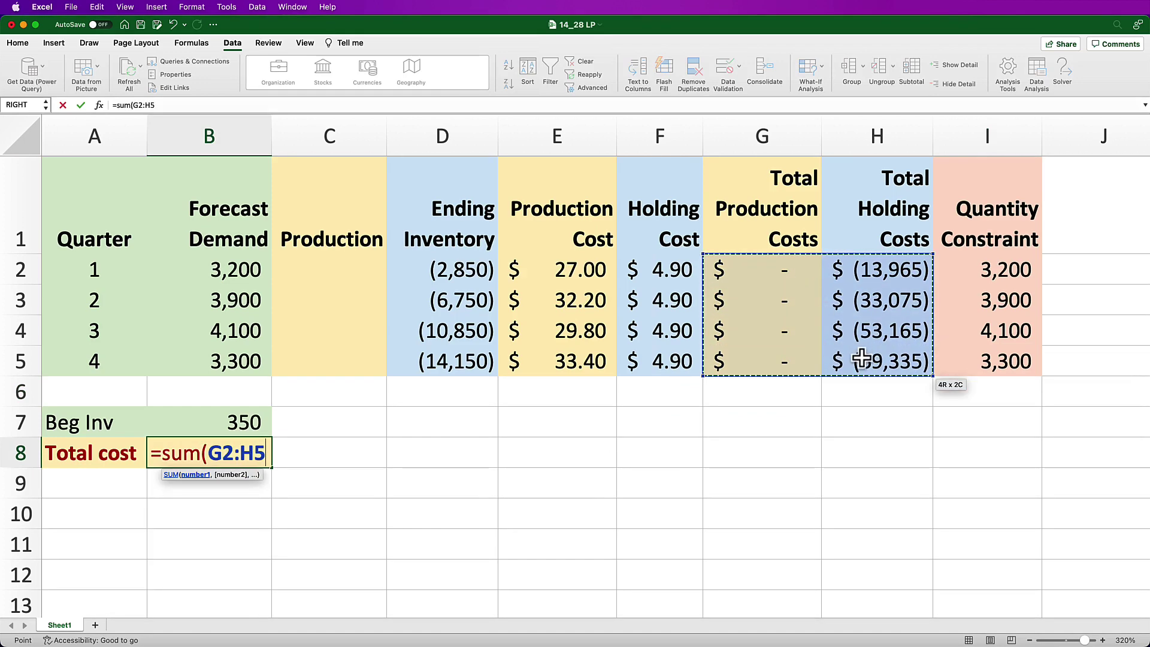
key(Return)
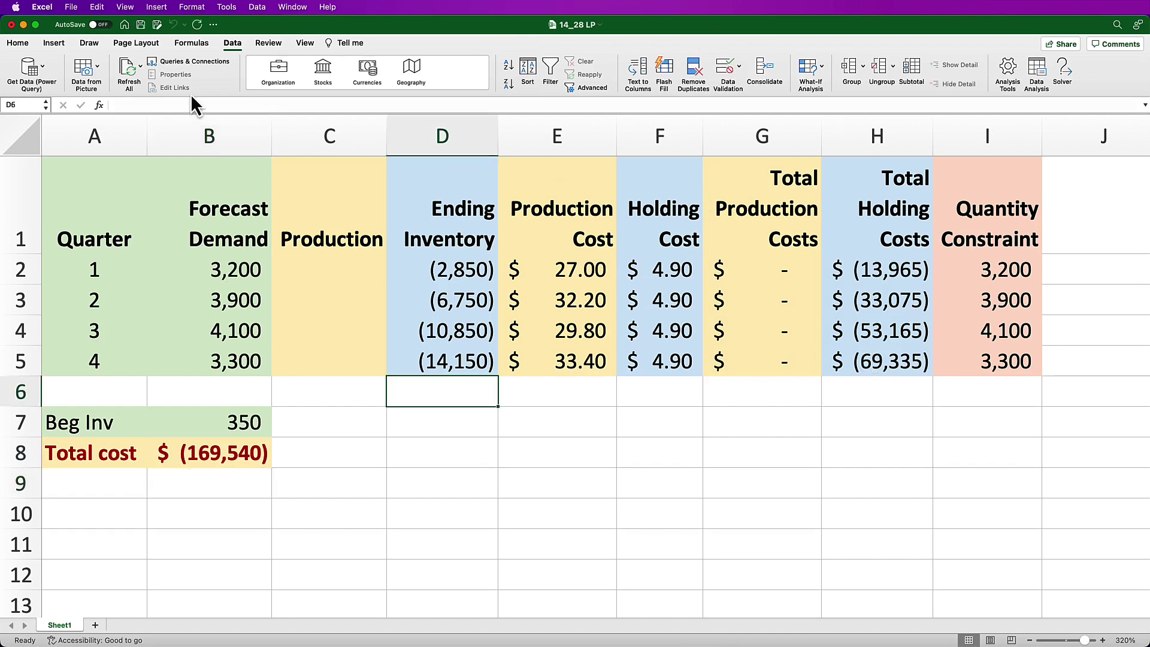
Open Solver and set it to minimise $B$8 by changing $C$2:$C$5
click(230, 43)
click(231, 43)
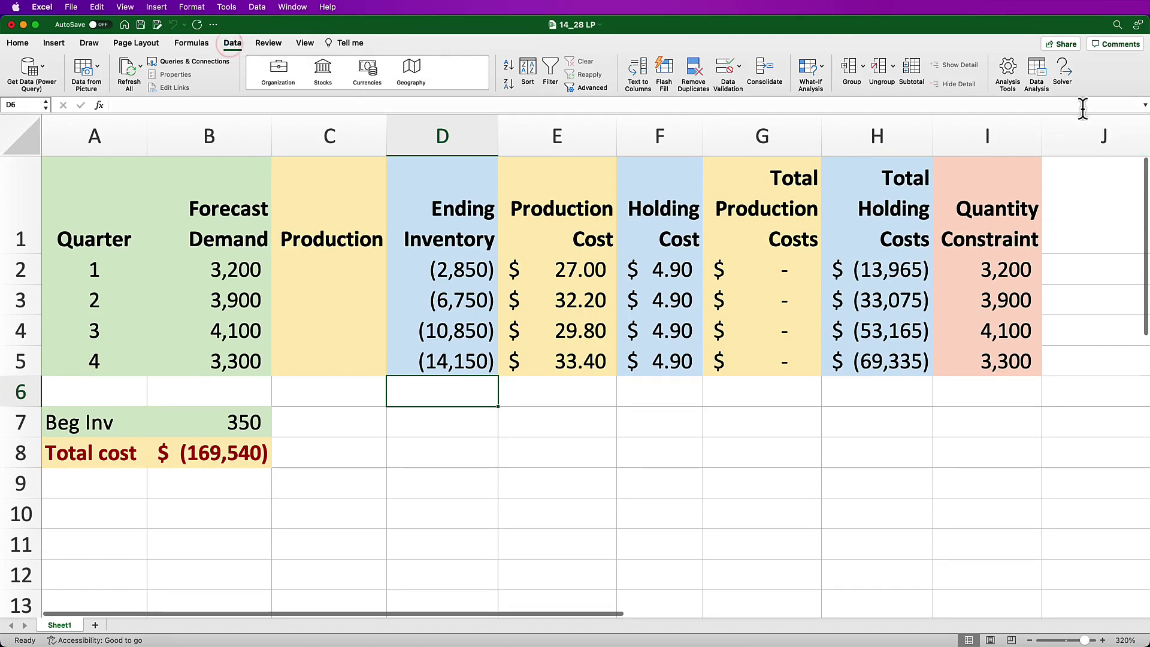
click(1063, 74)
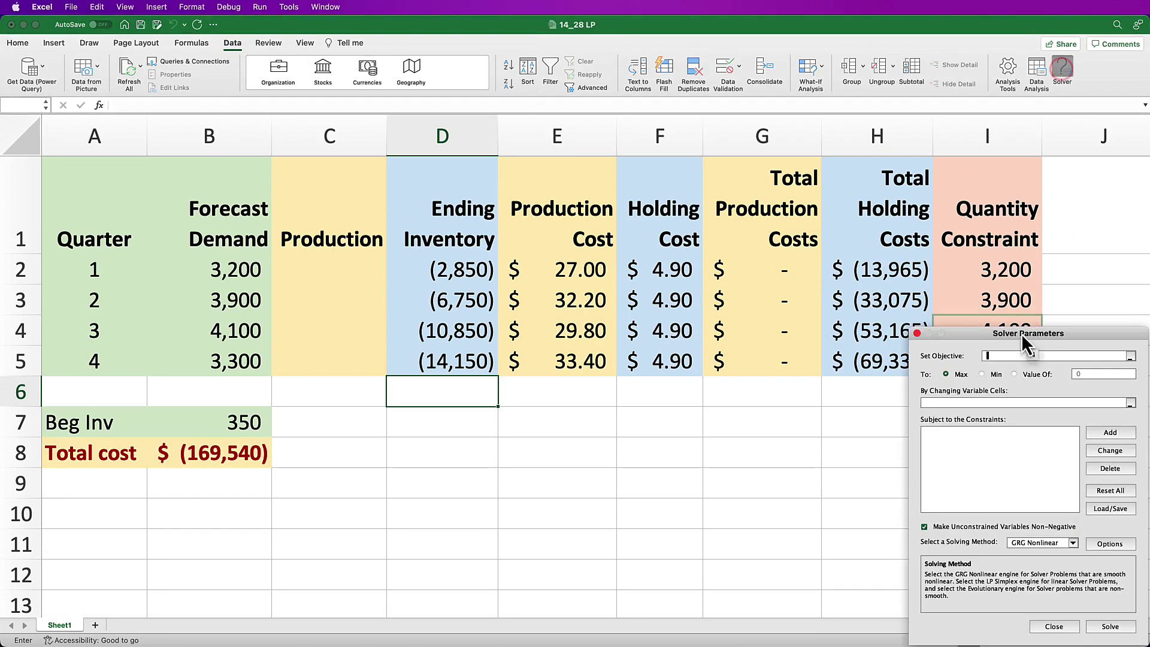
drag(992, 403, 504, 268)
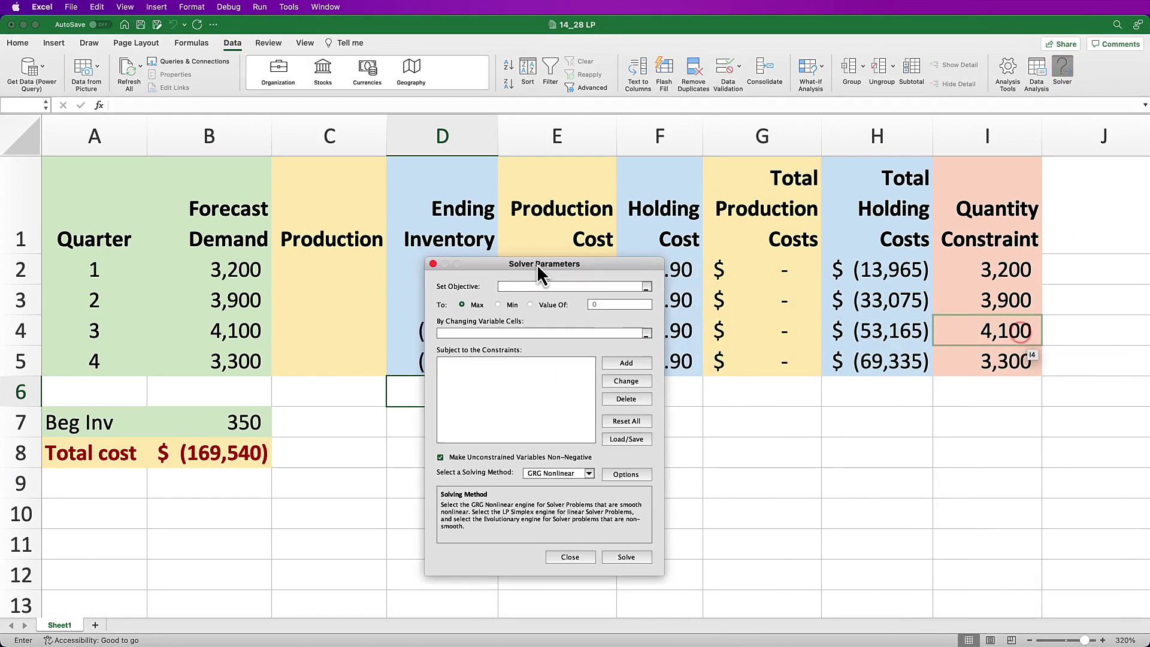
click(508, 288)
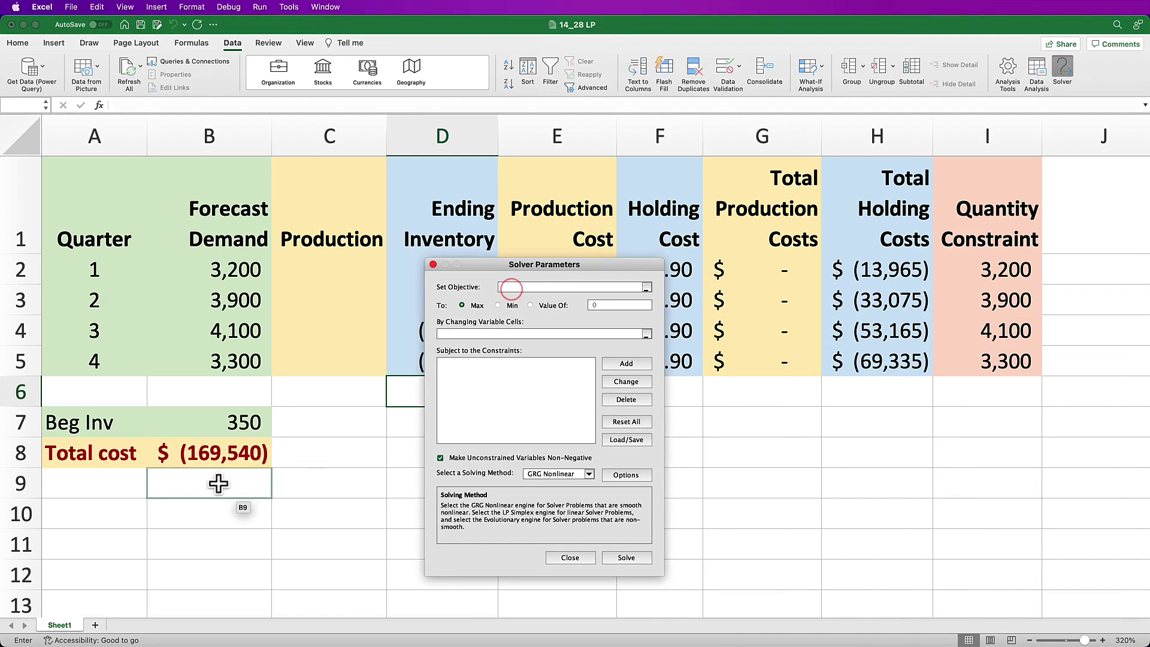
click(222, 454)
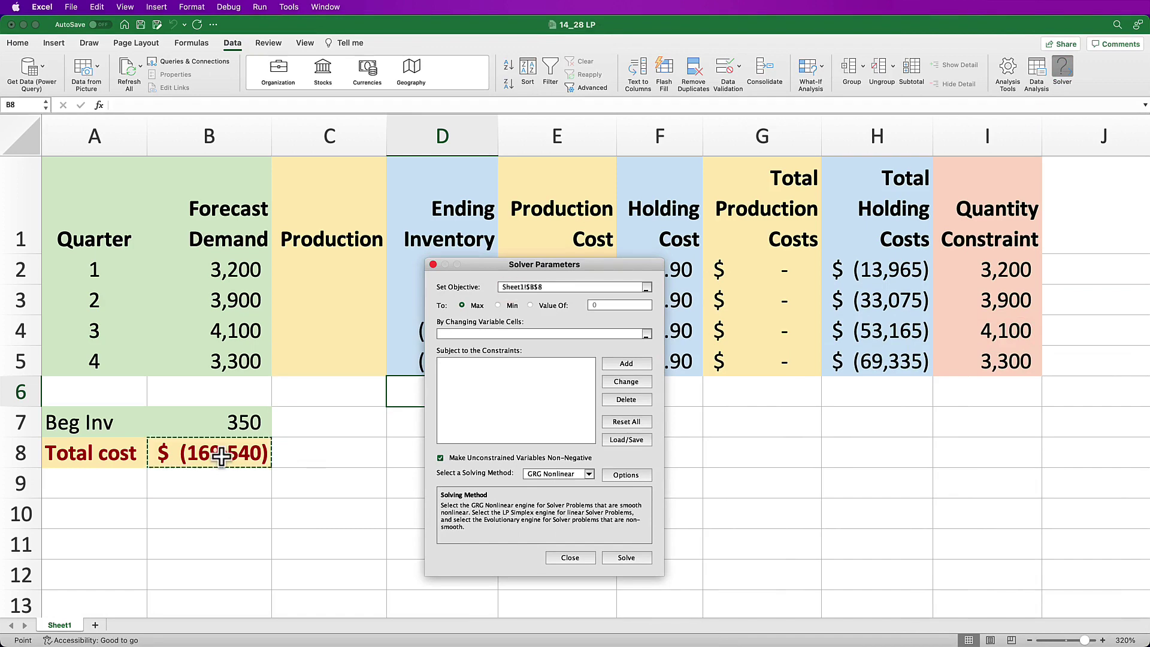
click(498, 305)
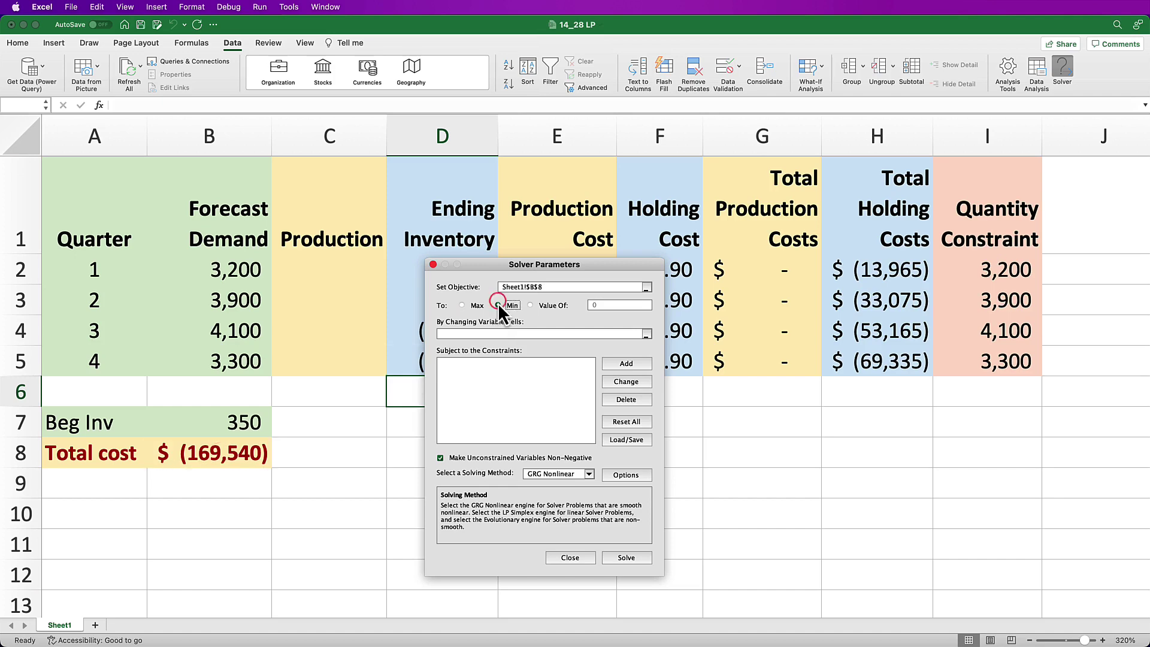
click(477, 334)
drag(333, 275, 329, 367)
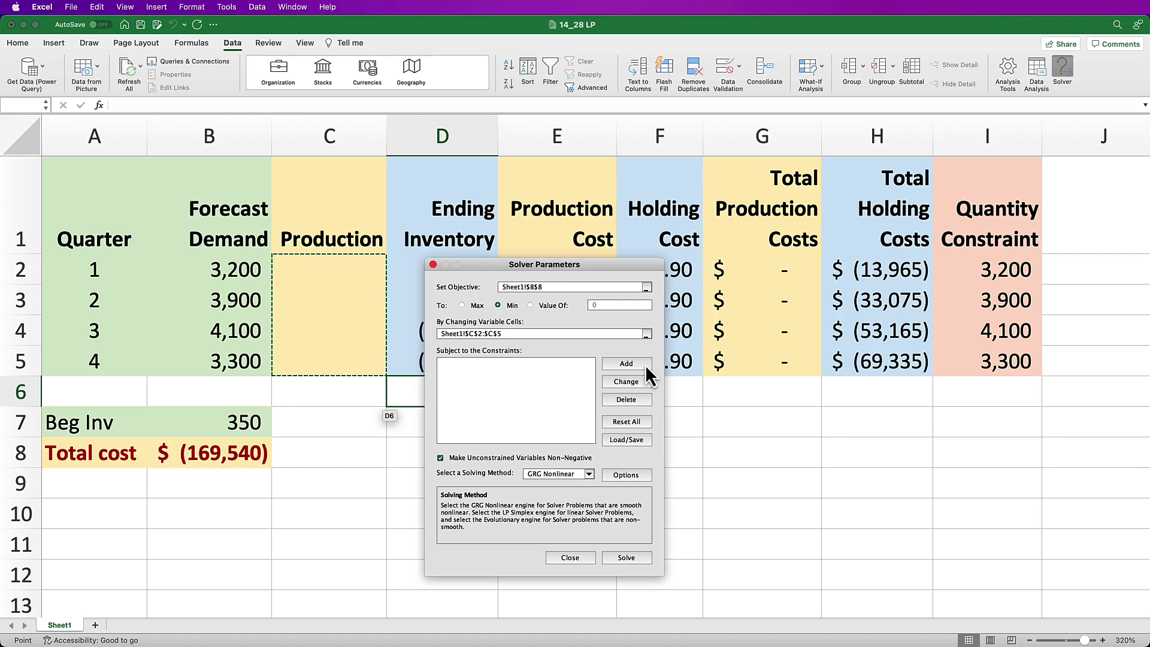
Add Solver equality constraints $I$2=$B$2 and $I$3=$B$3
click(626, 363)
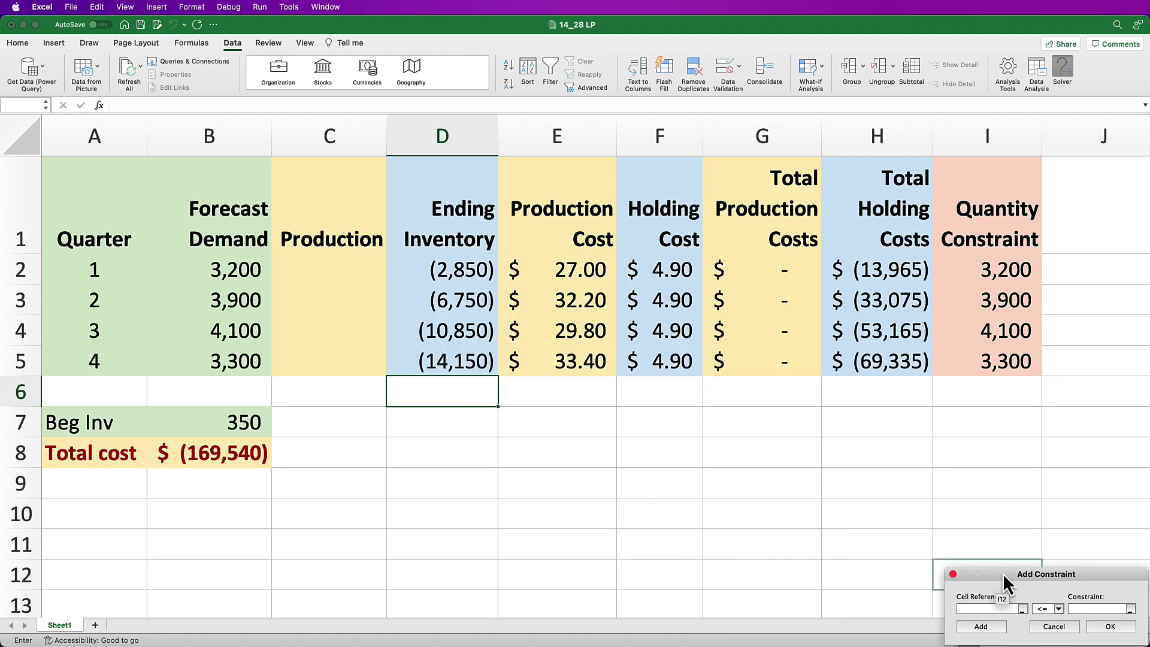
drag(1002, 572, 526, 400)
click(955, 268)
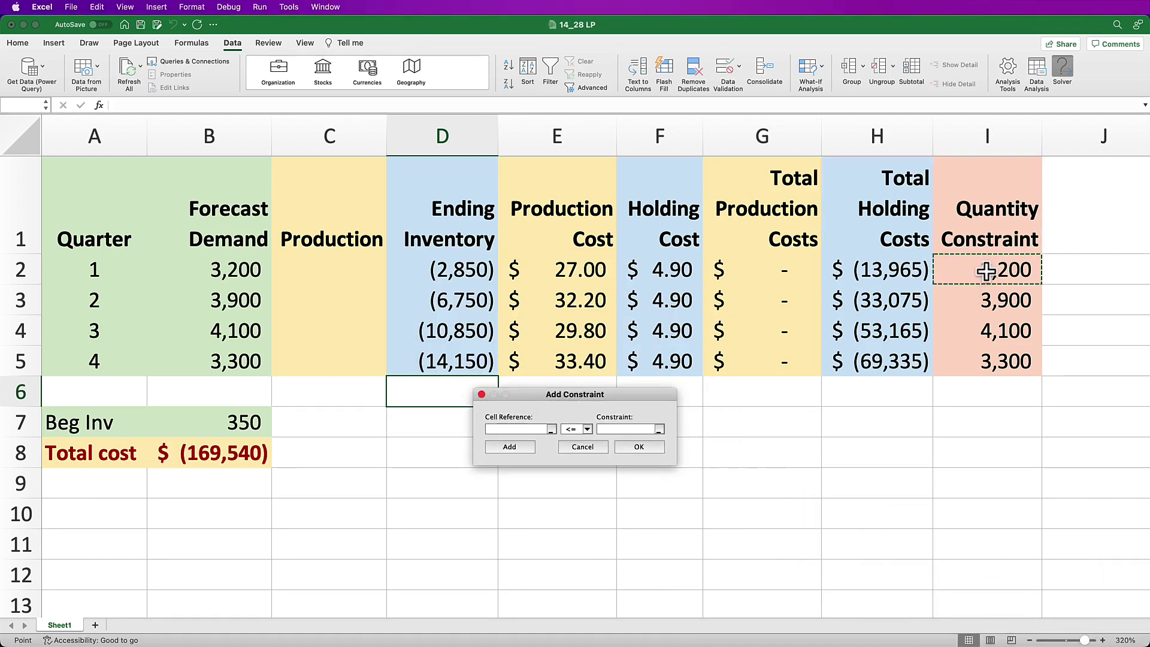
click(586, 430)
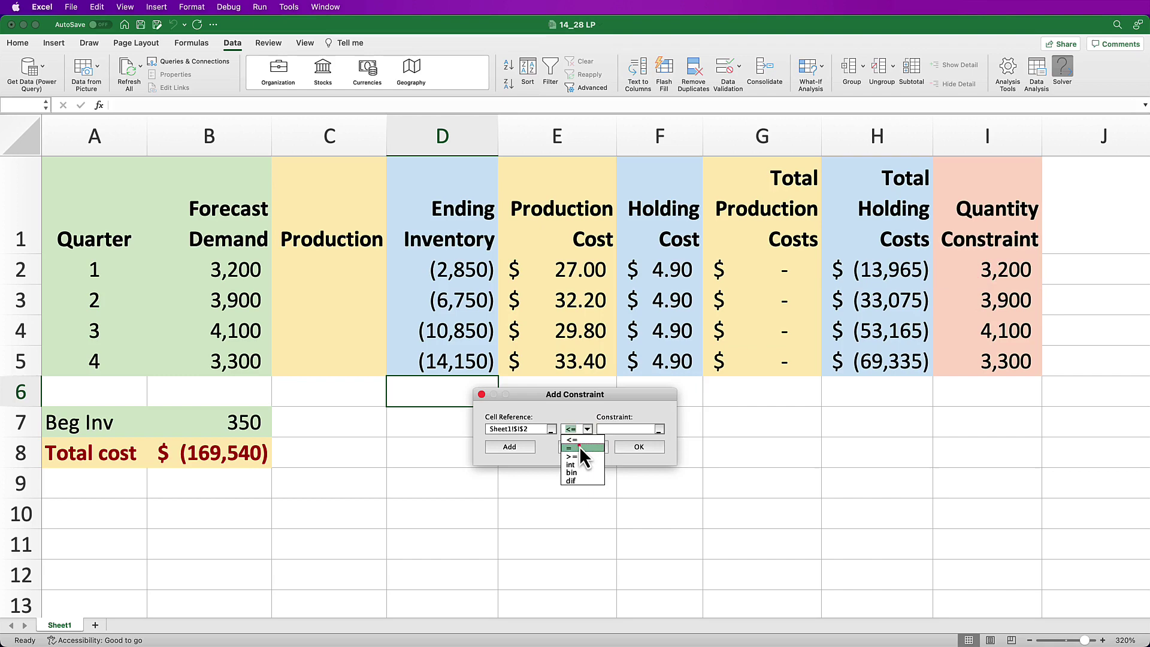
click(580, 446)
click(612, 429)
click(231, 268)
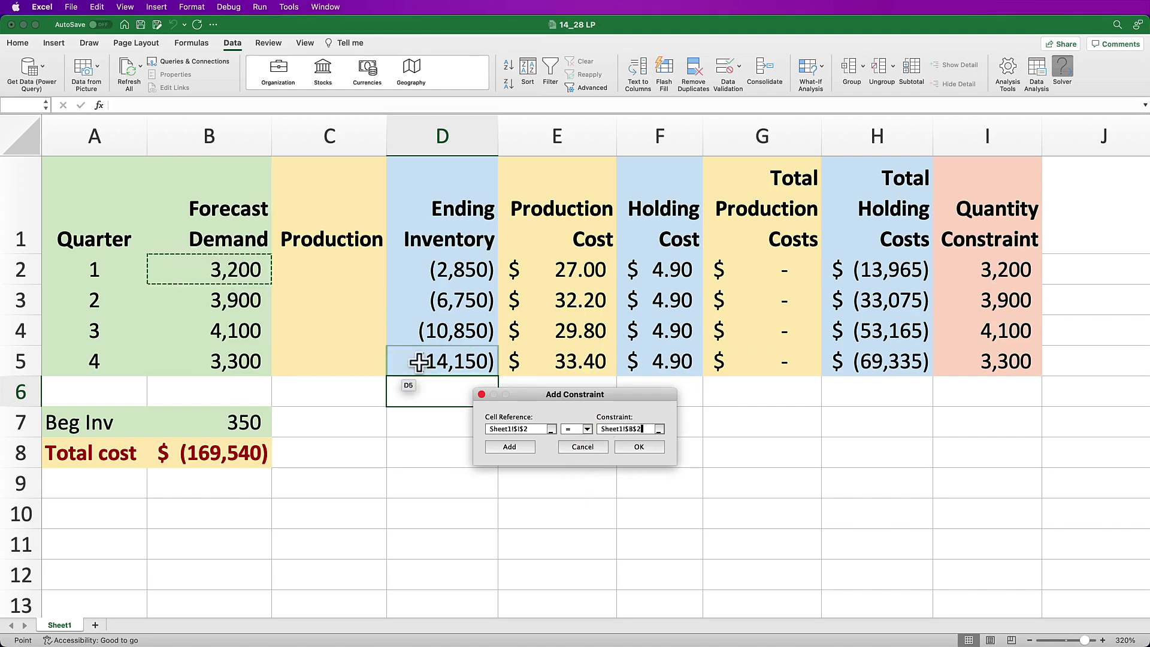
click(497, 449)
click(981, 301)
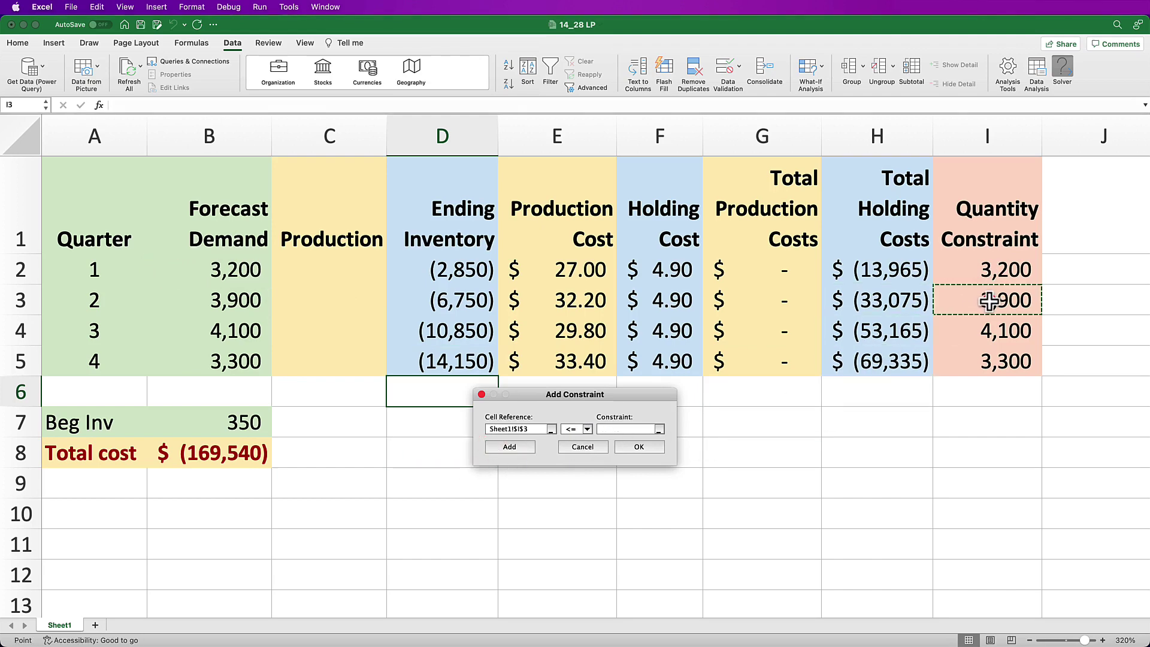
click(586, 430)
click(578, 448)
click(235, 302)
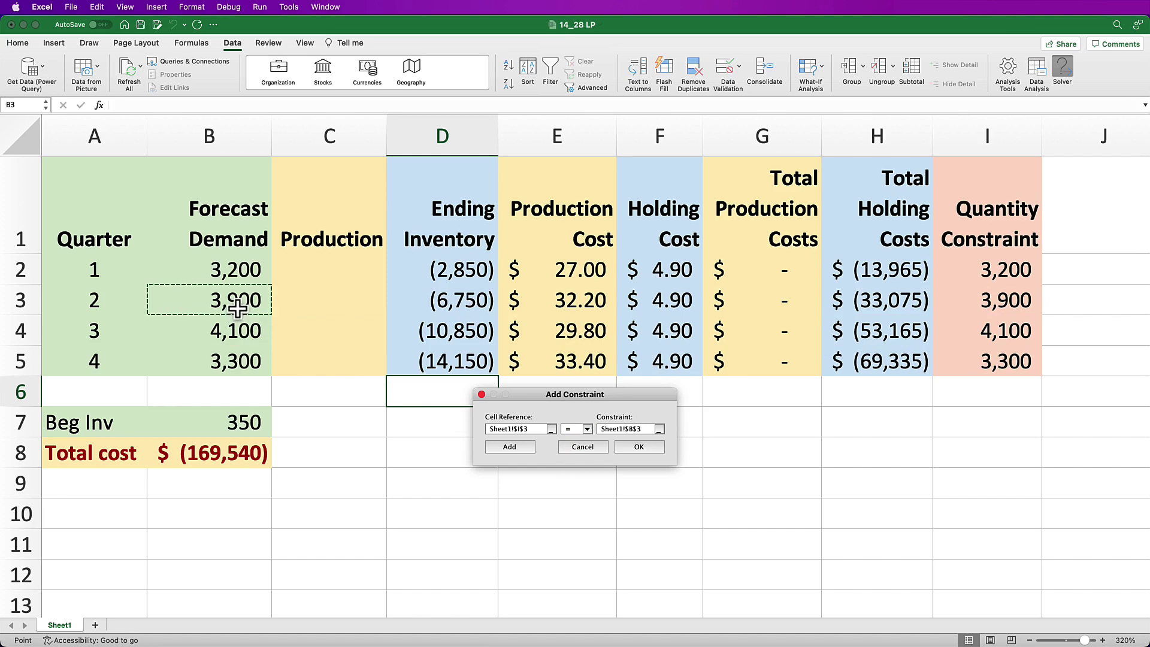
click(512, 447)
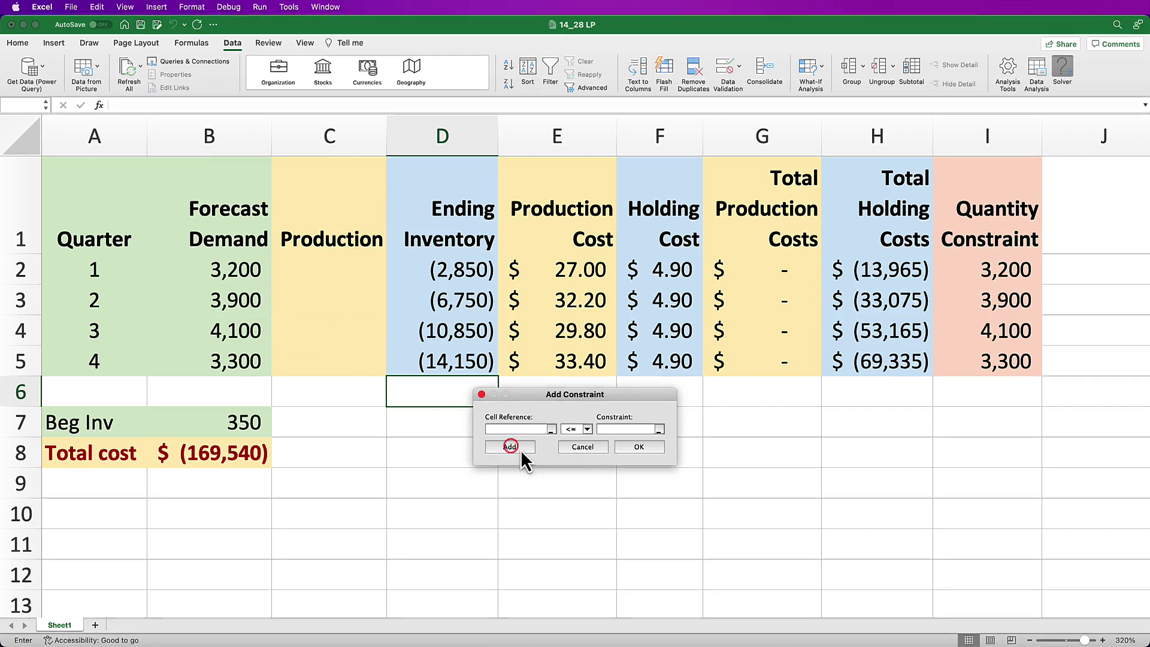
Add equality constraints $I$4=$B$4 and $I$5=$B$5, then return to Solver Parameters
click(991, 332)
click(577, 430)
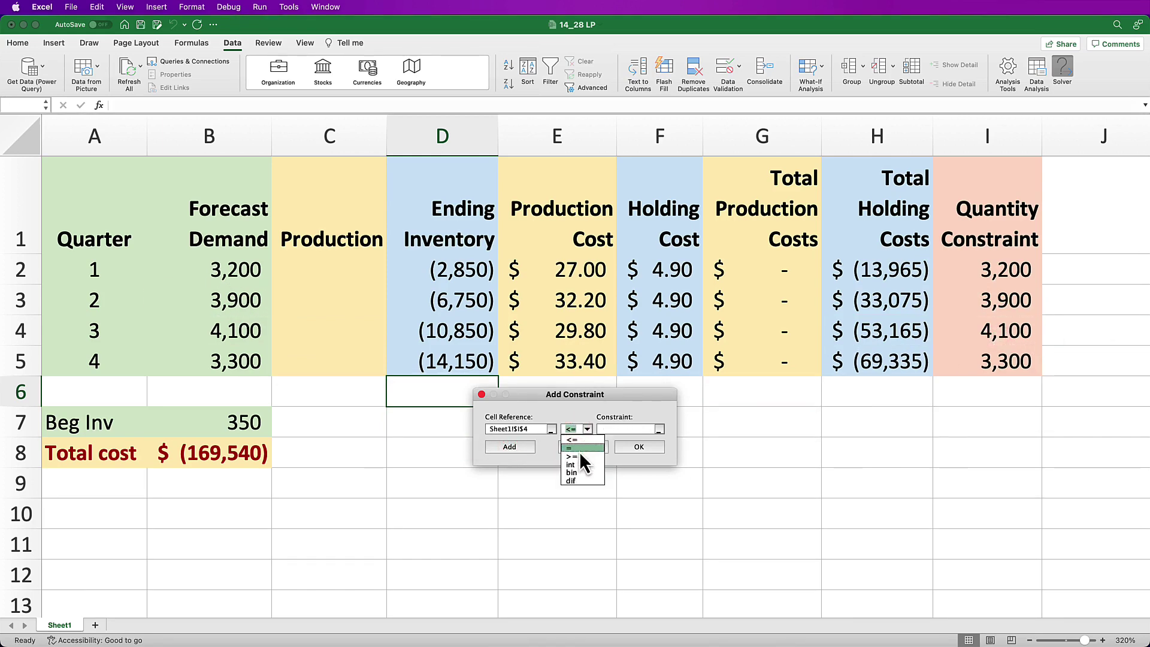
click(580, 450)
click(240, 334)
click(501, 447)
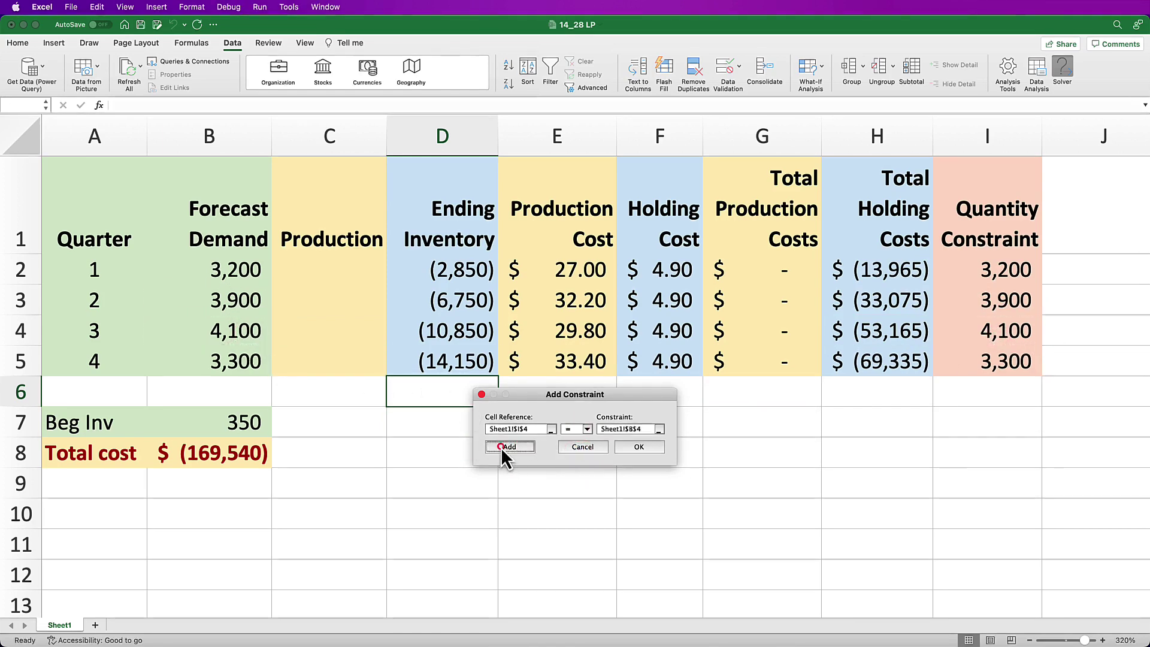
click(996, 362)
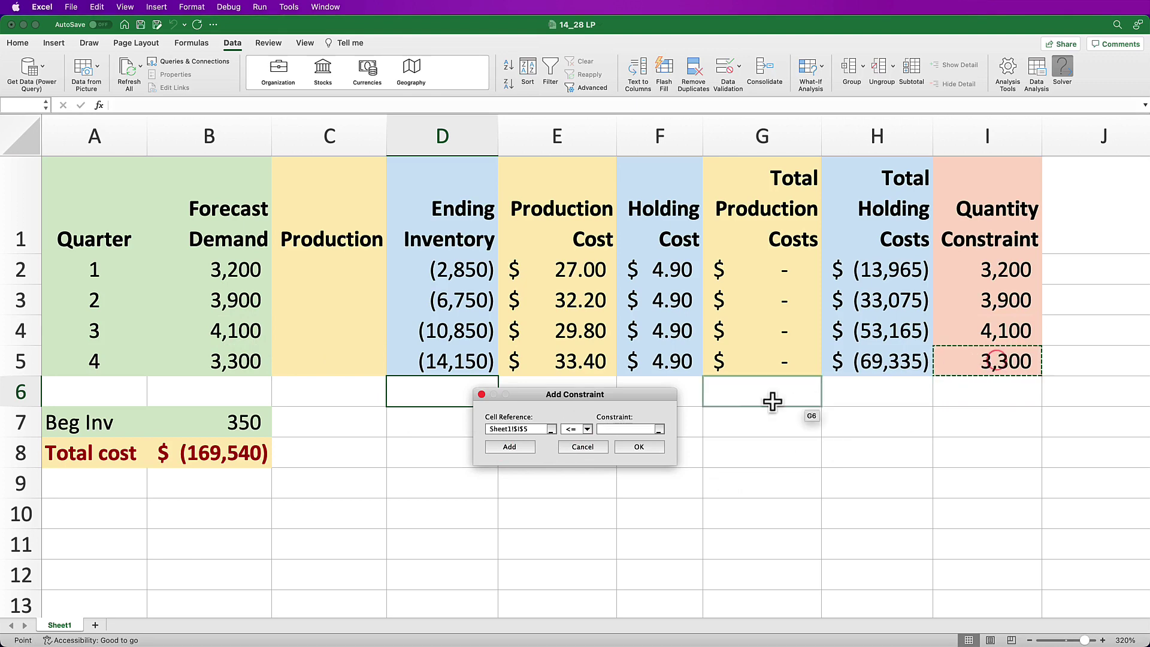
click(585, 431)
click(581, 447)
click(260, 361)
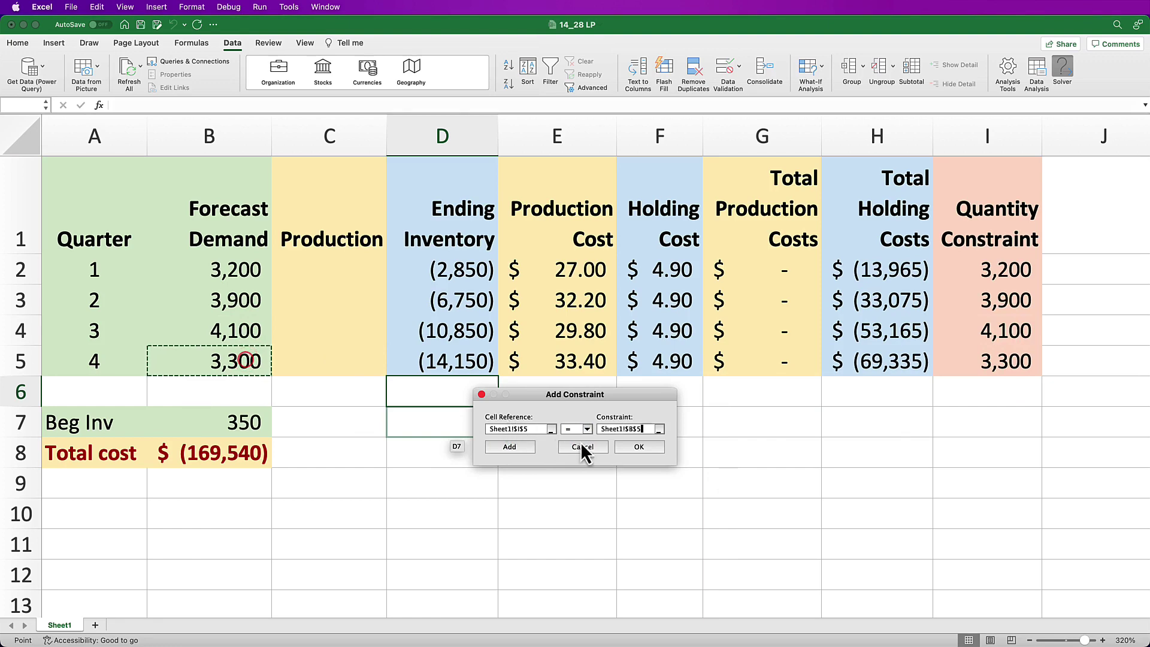
click(642, 447)
drag(1048, 330, 533, 293)
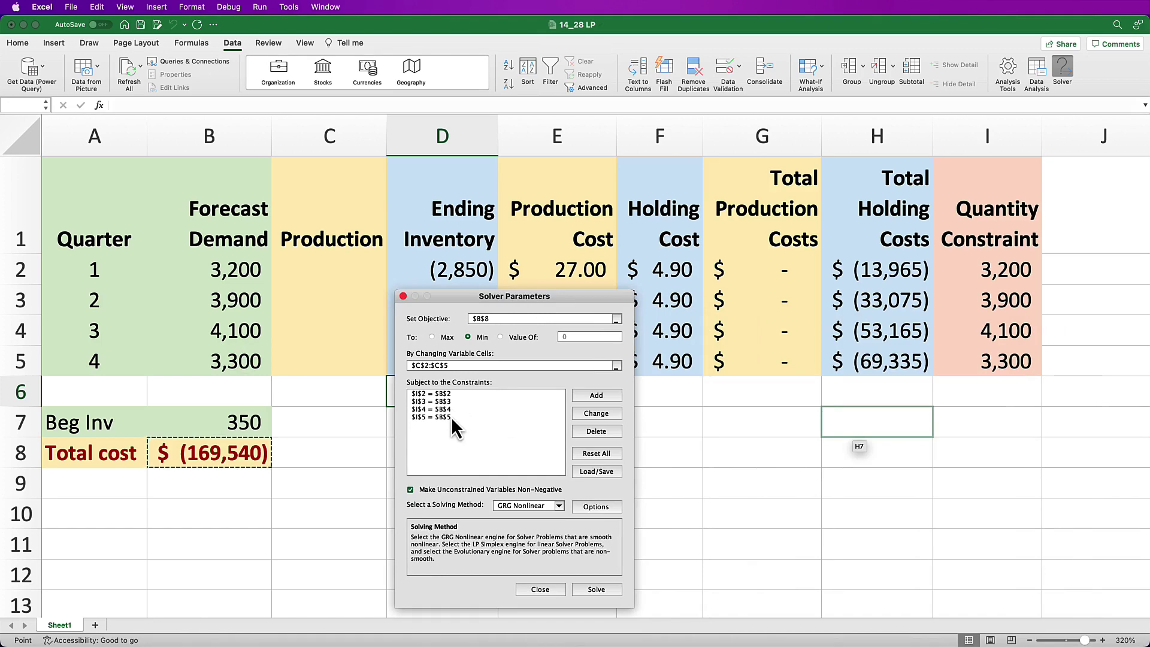
Add a Solver constraint requiring production $C$2:$C$5 >= 0
click(597, 396)
drag(1019, 579, 516, 398)
drag(335, 243, 339, 360)
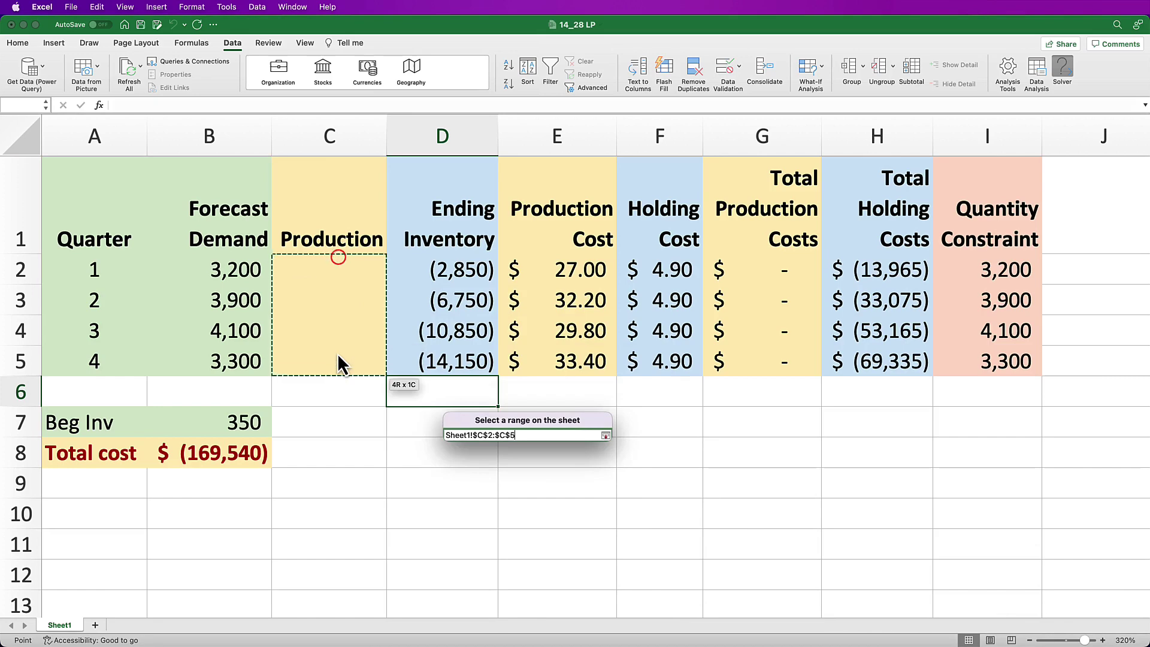
click(556, 429)
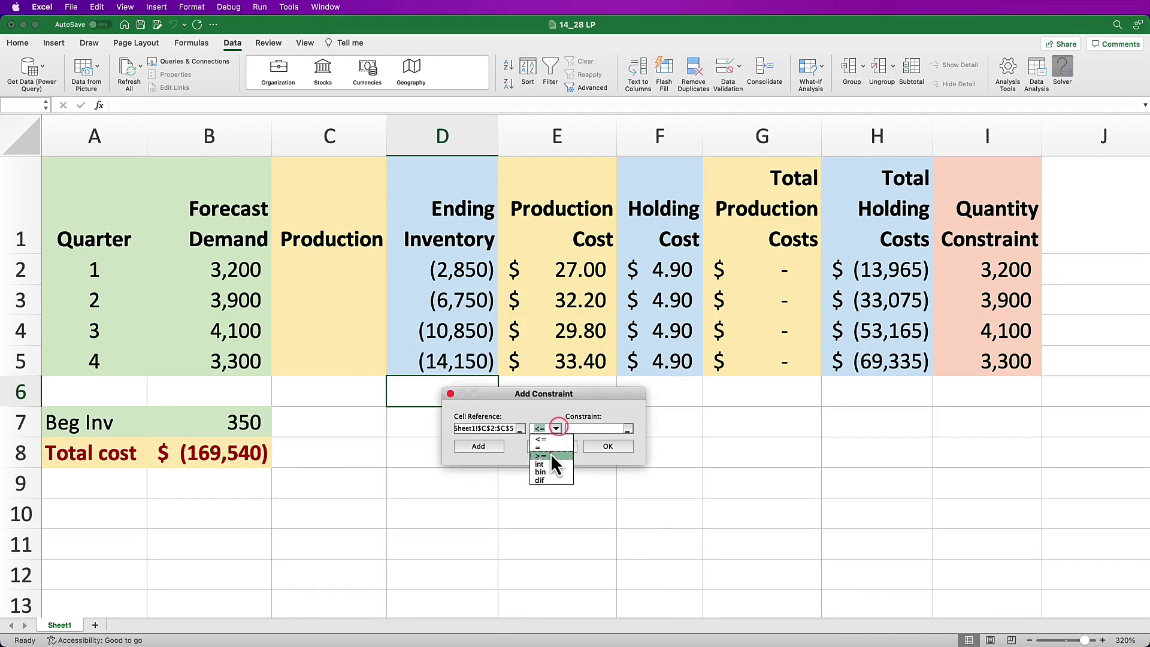
click(552, 453)
click(574, 428)
text(0)
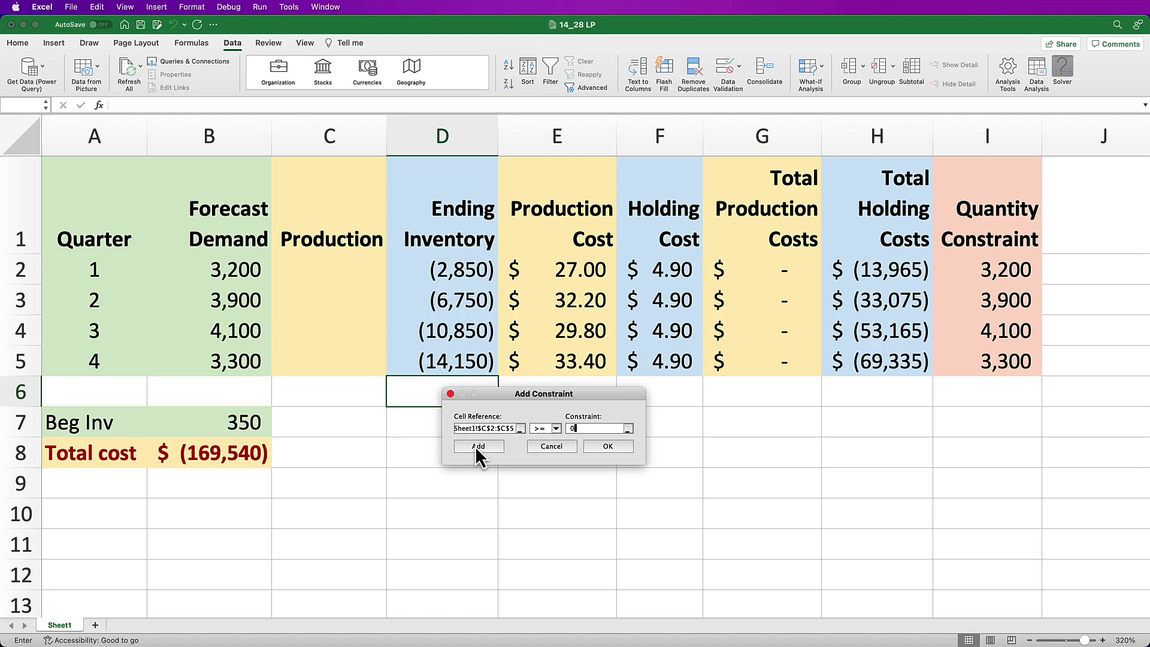
click(478, 446)
Add a constraint requiring ending inventory $D$2:$D$5 >= 0 and confirm
drag(449, 261, 455, 363)
click(555, 429)
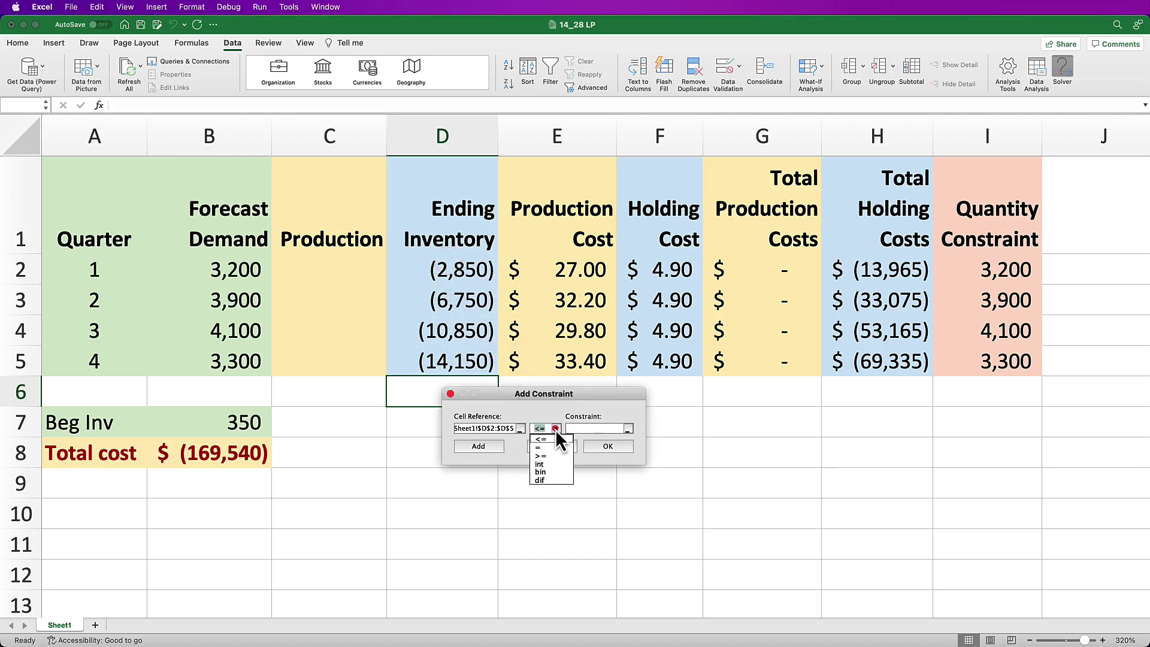
click(553, 454)
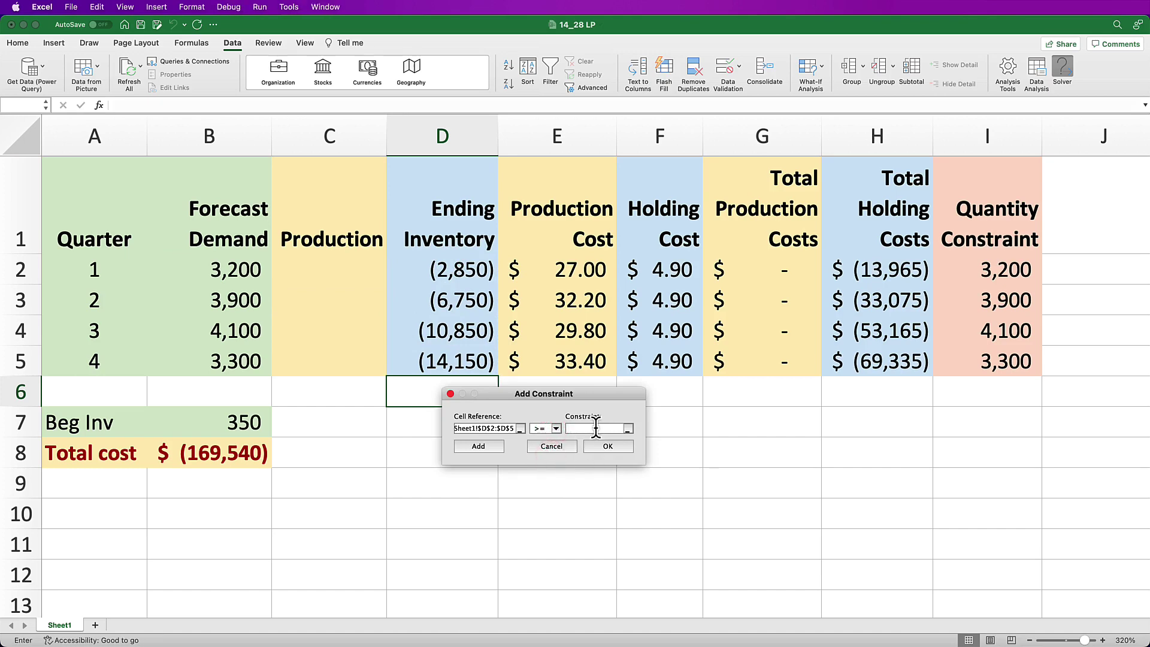
text(0)
click(596, 448)
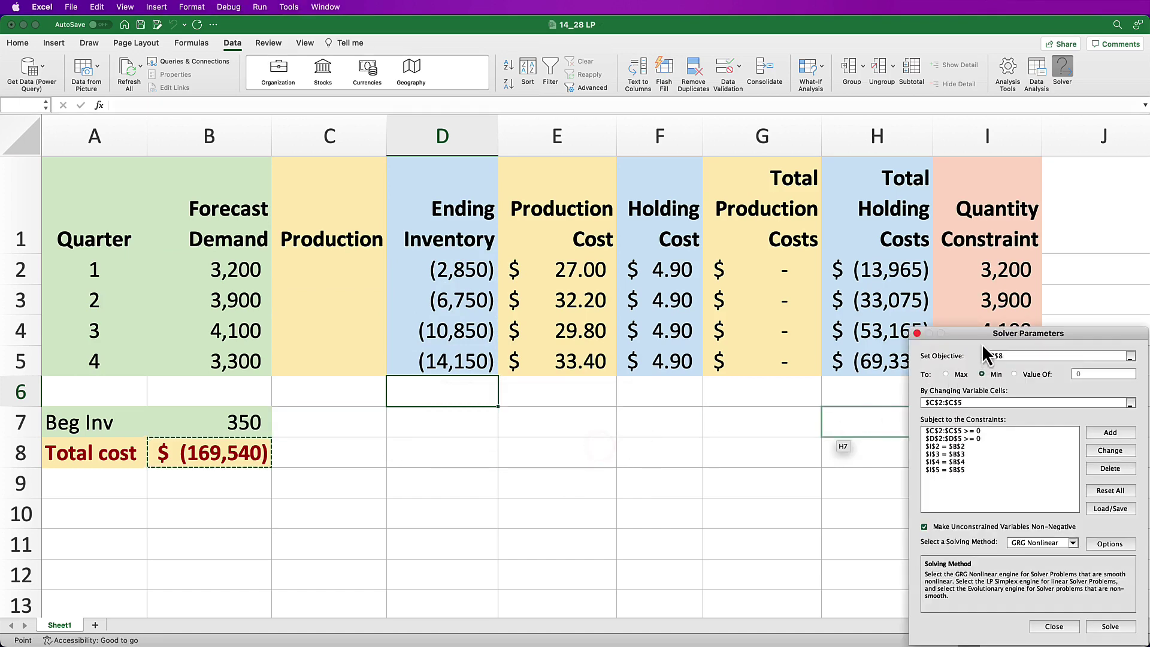
Solve with Simplex LP, yielding production of 6,750, 0, 4,100 and 3,300 at $433,760
drag(983, 289, 528, 219)
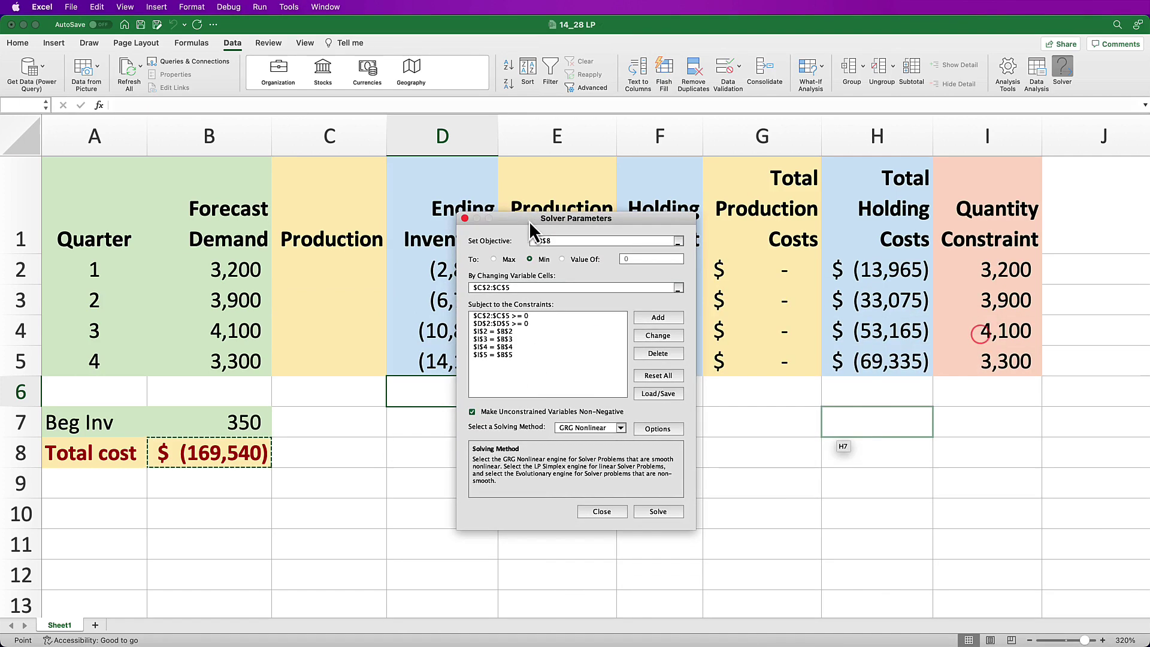
click(471, 413)
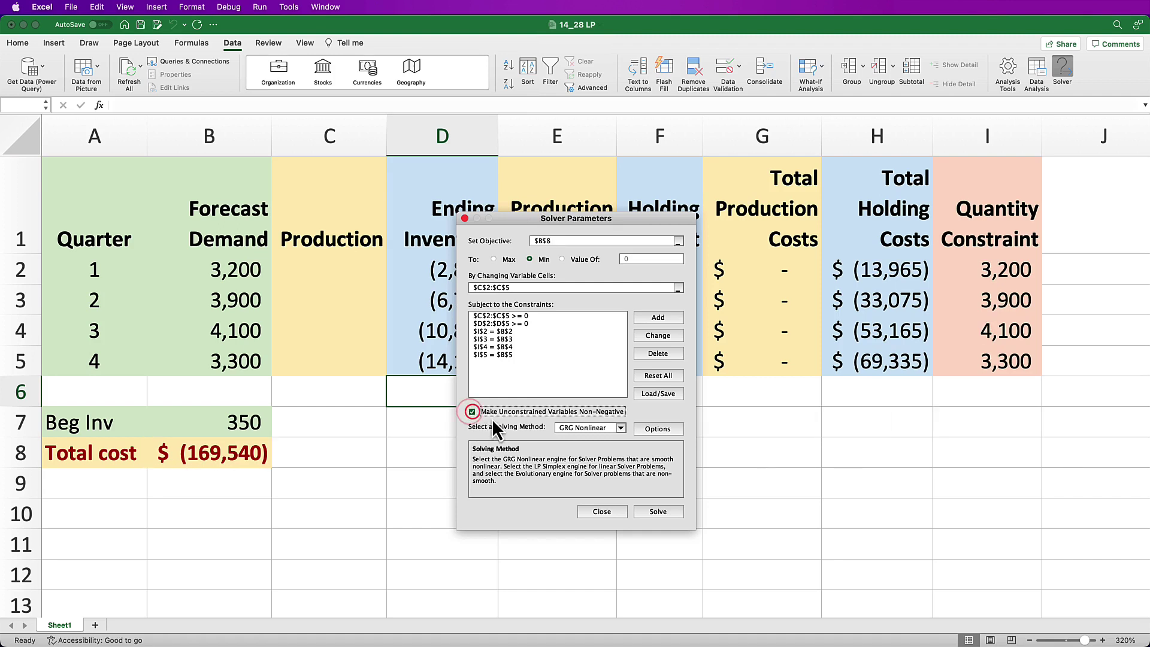
click(621, 427)
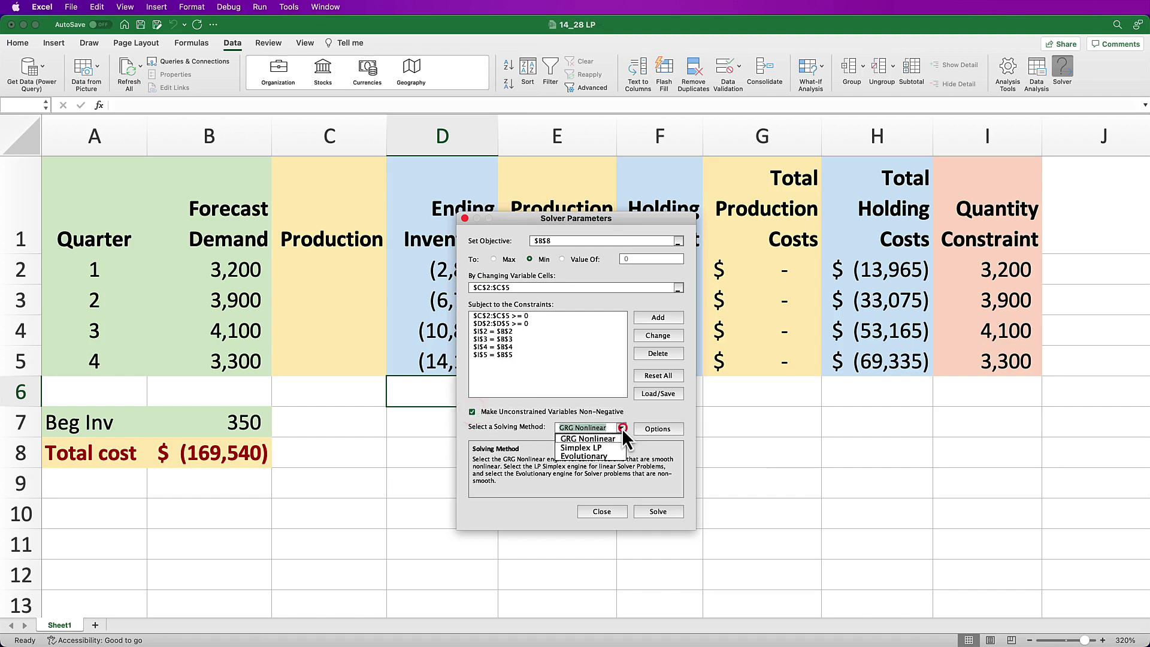
click(602, 448)
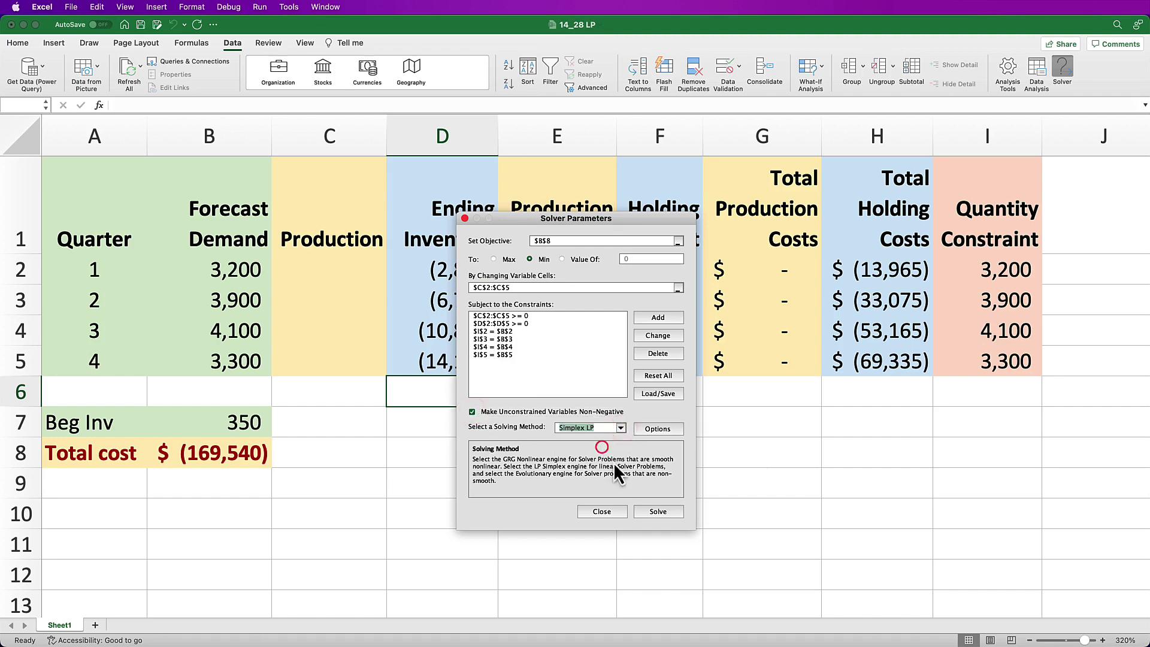
click(661, 512)
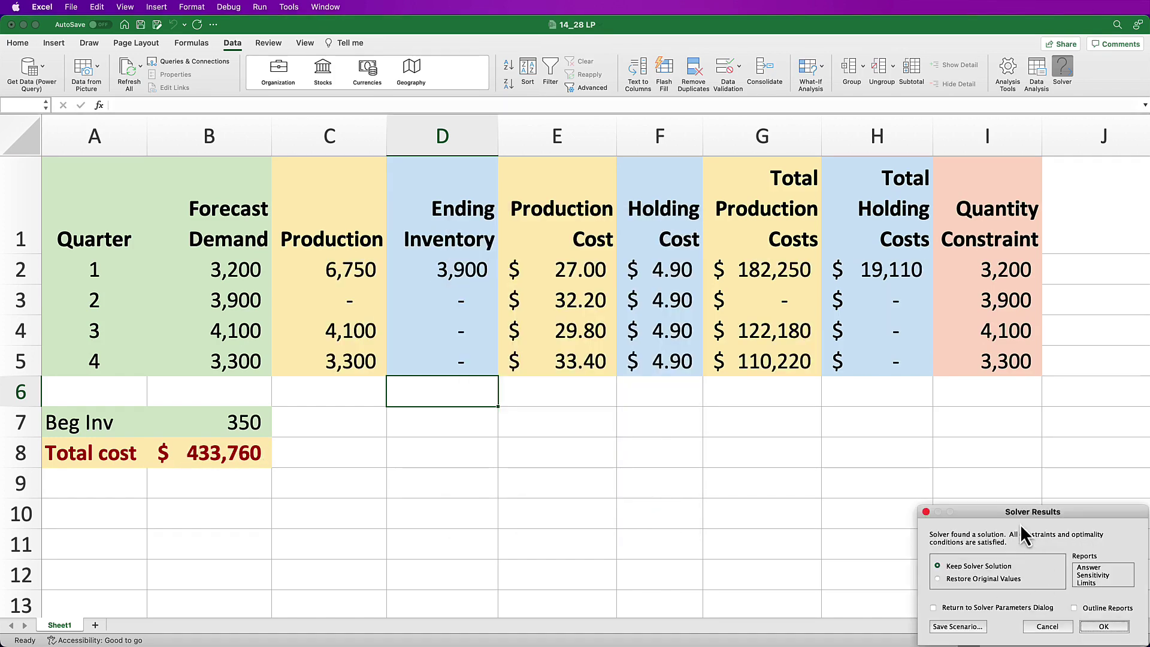
Accept Keep Solver Solution so the $433,760 result stays on the sheet
drag(1006, 510, 489, 378)
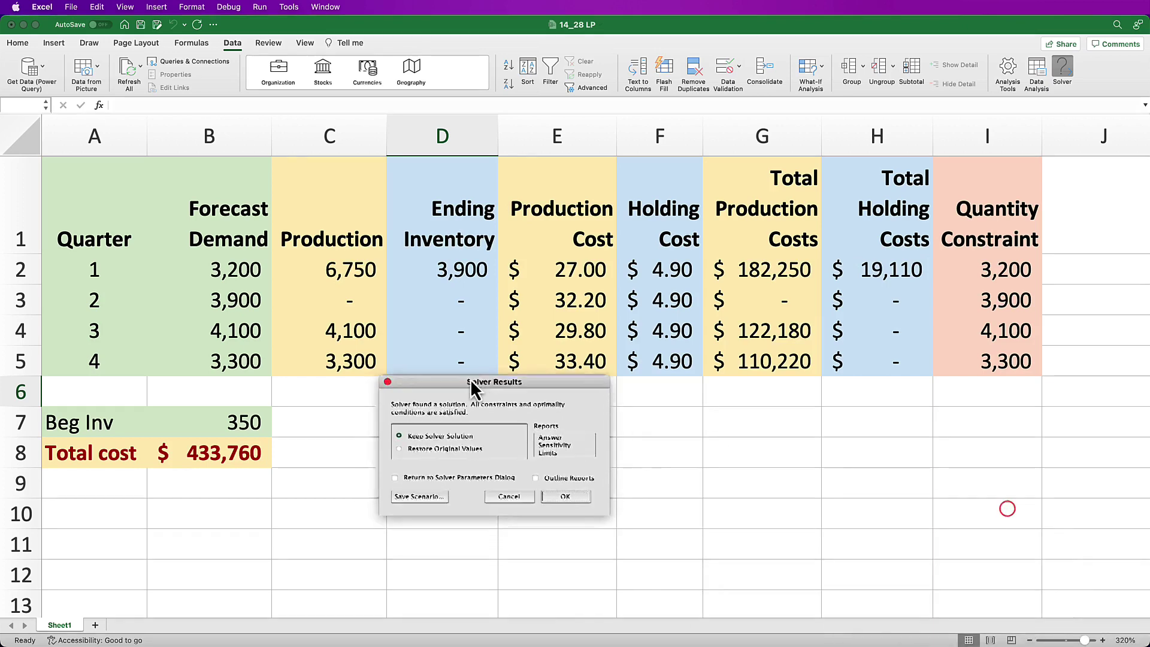
click(585, 494)
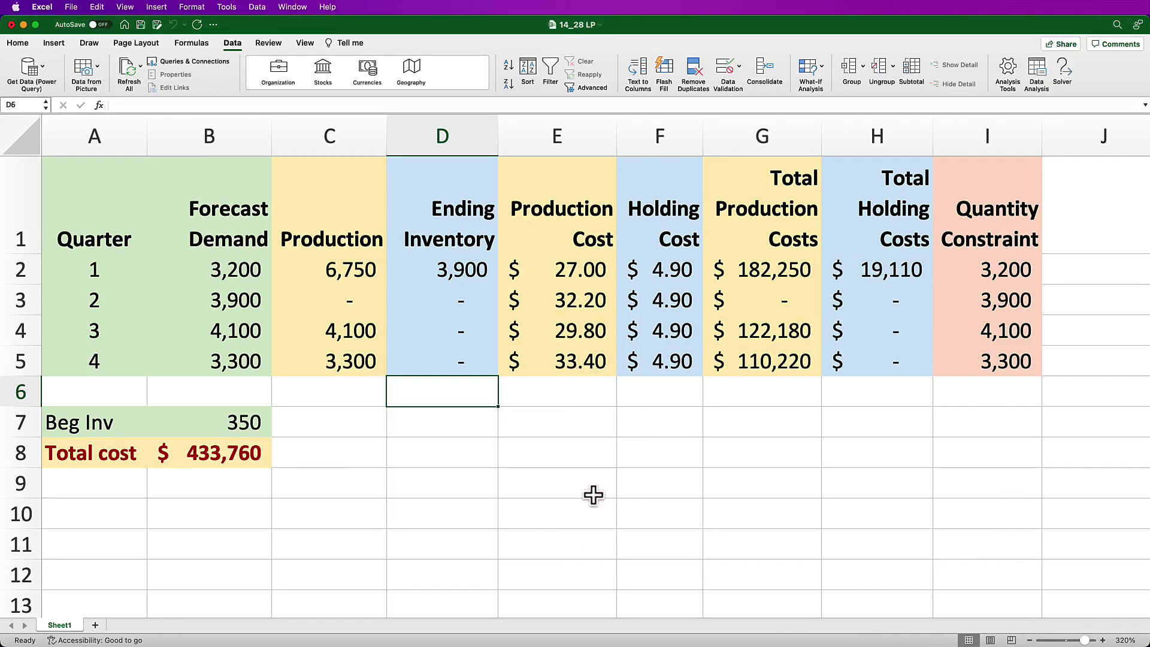